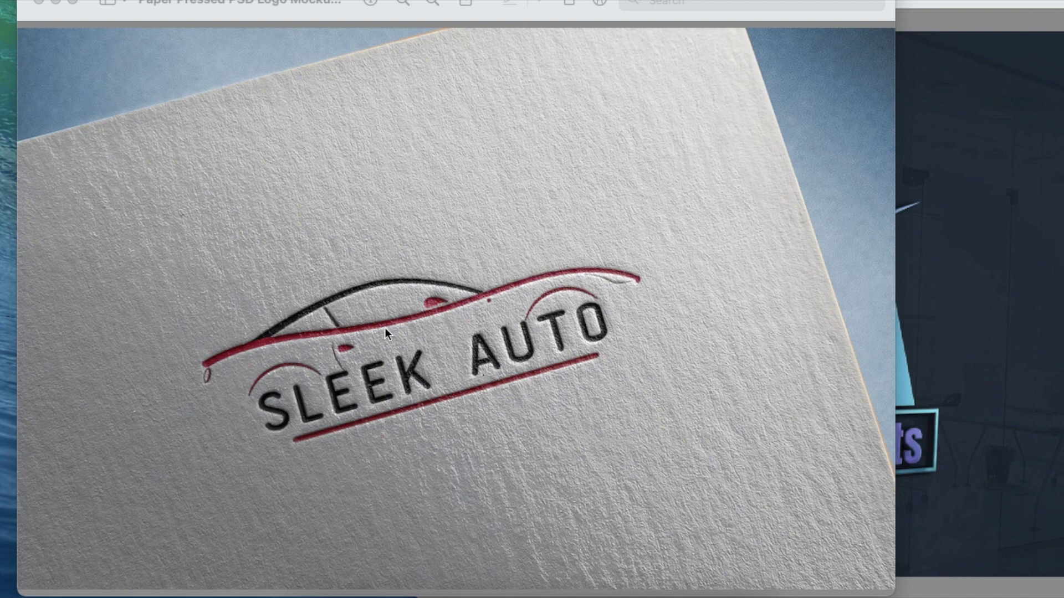
# Step: Bring the Artificial Bots reference image window forward to compare the logo mockups
pyautogui.press('super+grave')
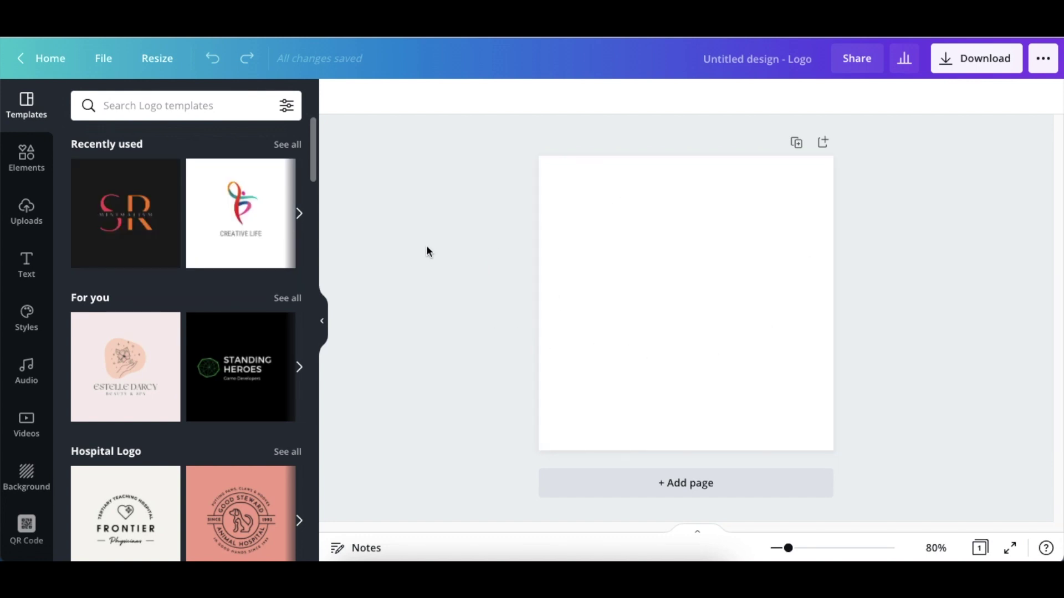
# Step: Search Elements graphics for 'home logo' and add the blue-roof house with red swoosh
pyautogui.click(47, 174)
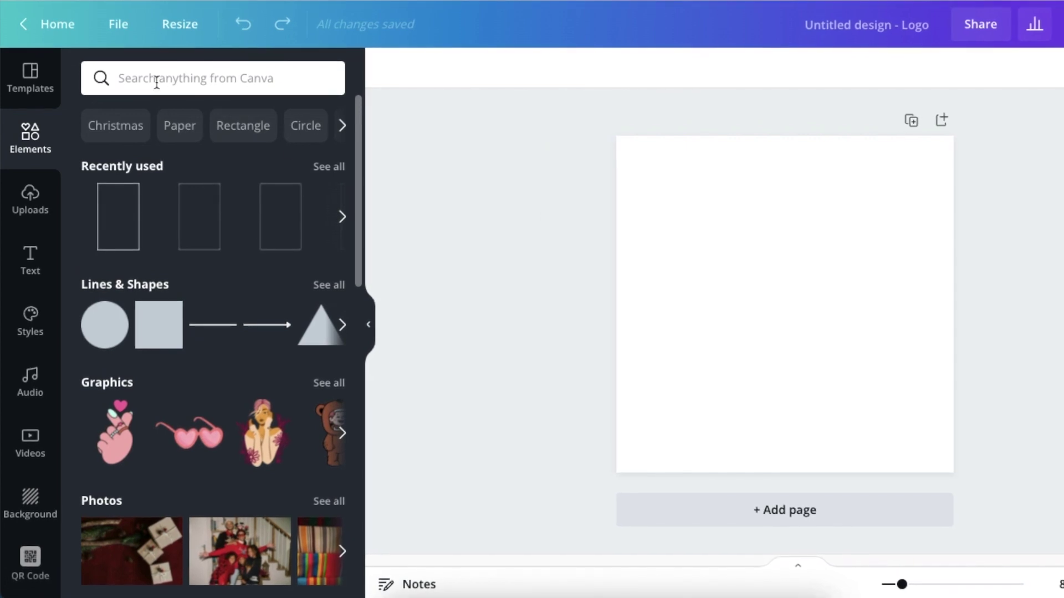
pyautogui.click(157, 83)
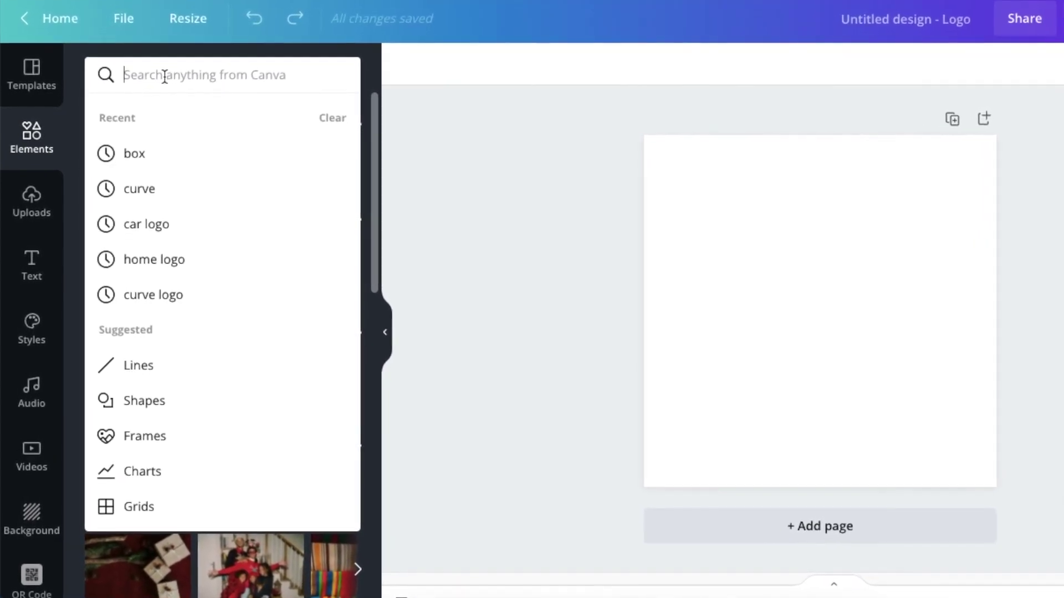
pyautogui.write('h')
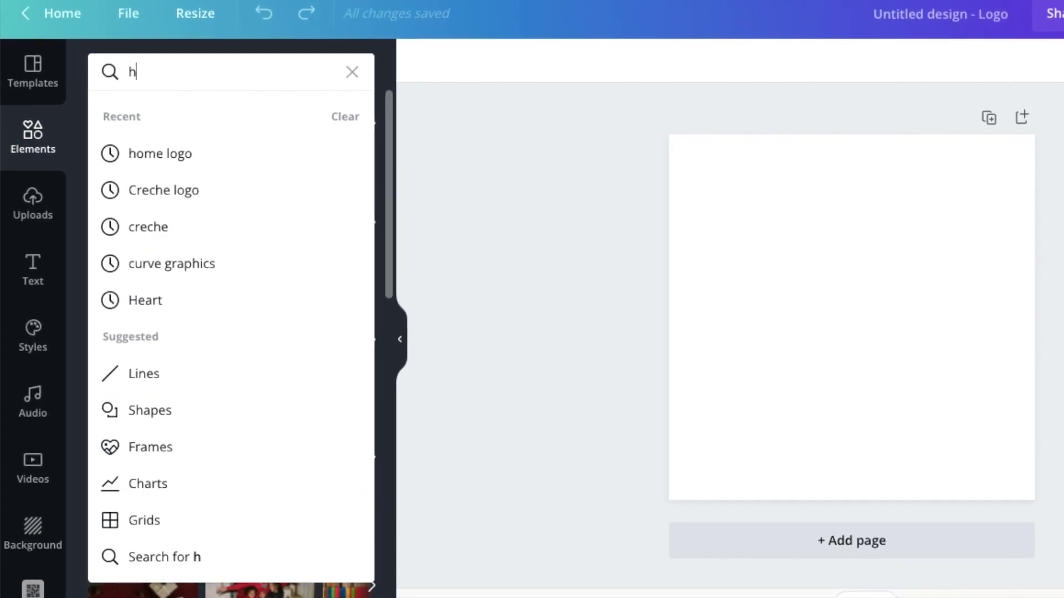
pyautogui.write('ome ')
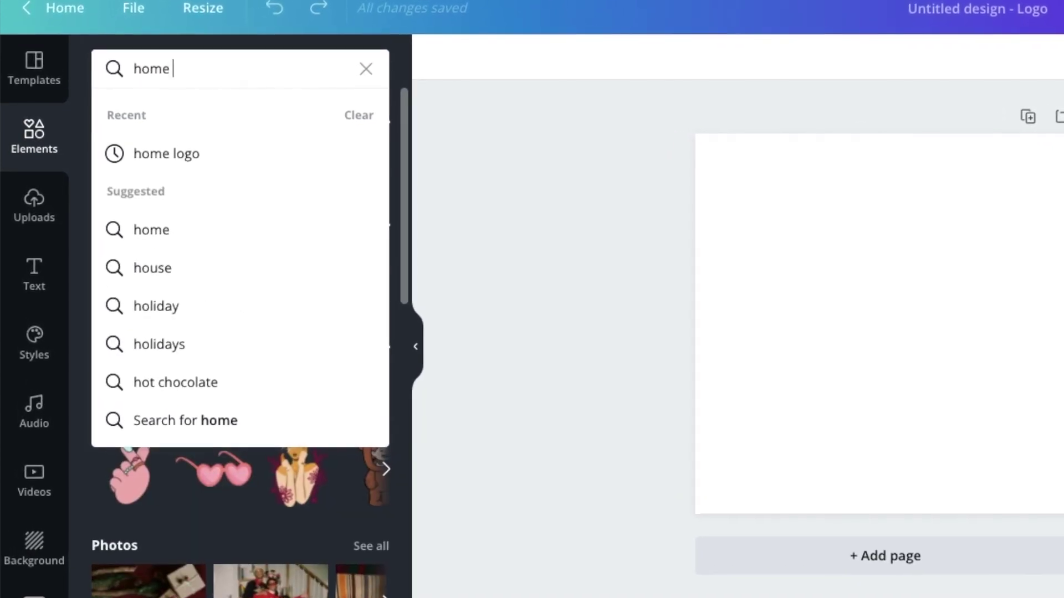
pyautogui.write('logo')
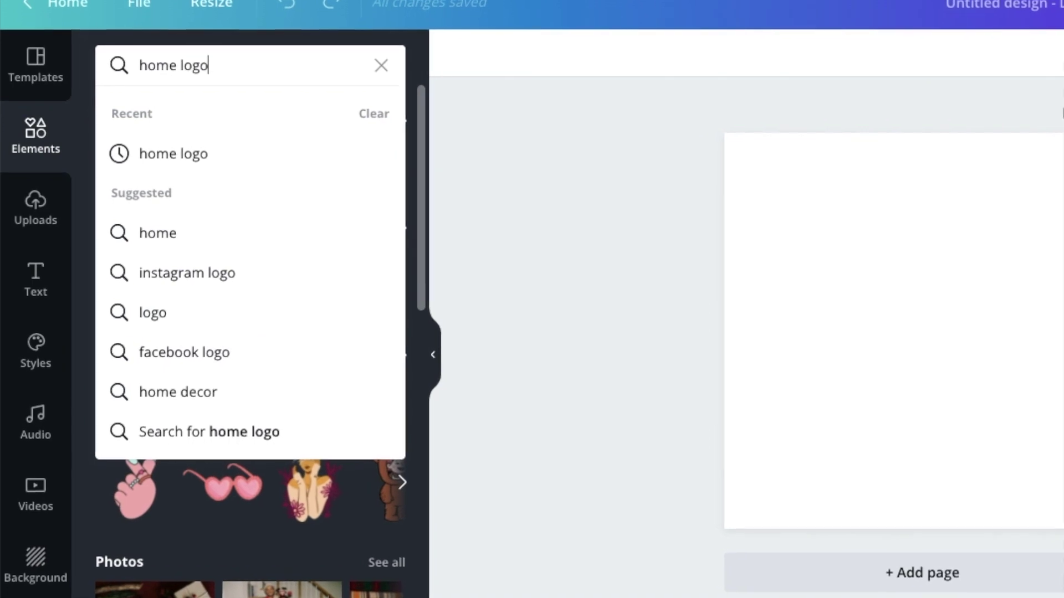
pyautogui.press('Return')
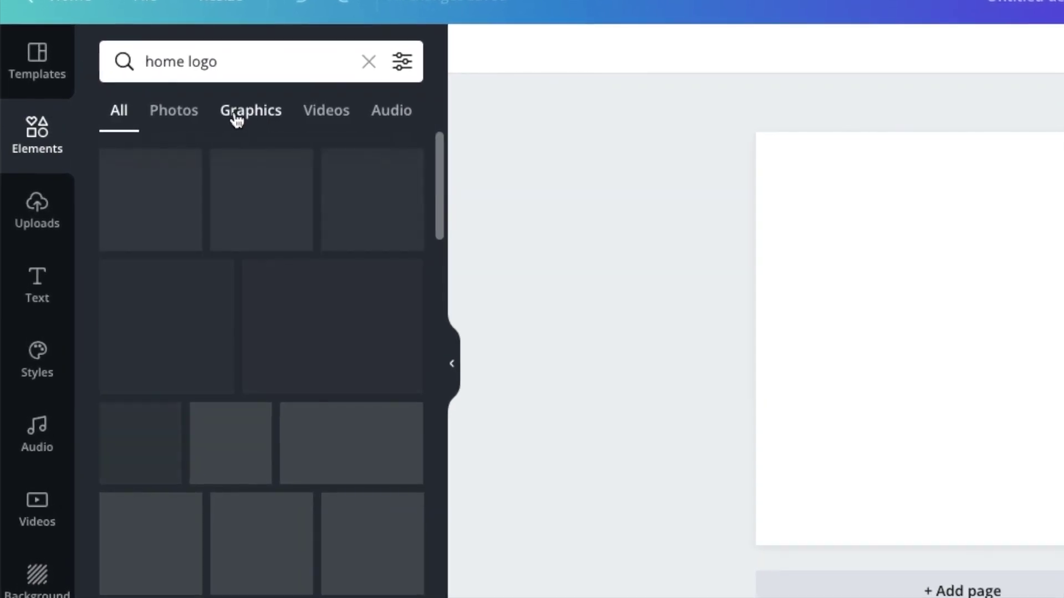
pyautogui.click(238, 117)
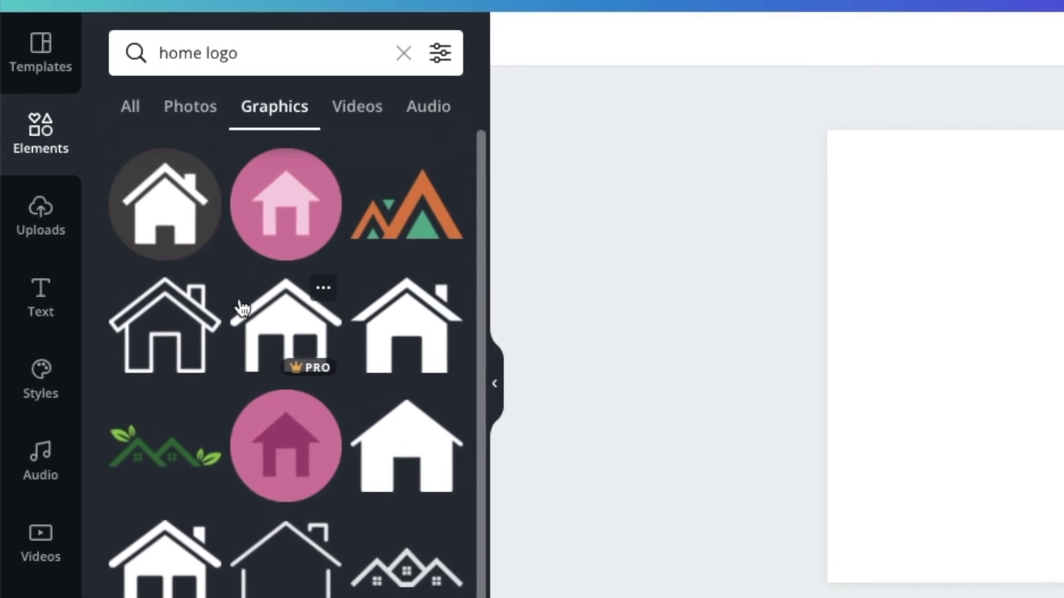
pyautogui.scroll(-6, 242, 307)
pyautogui.click(390, 289)
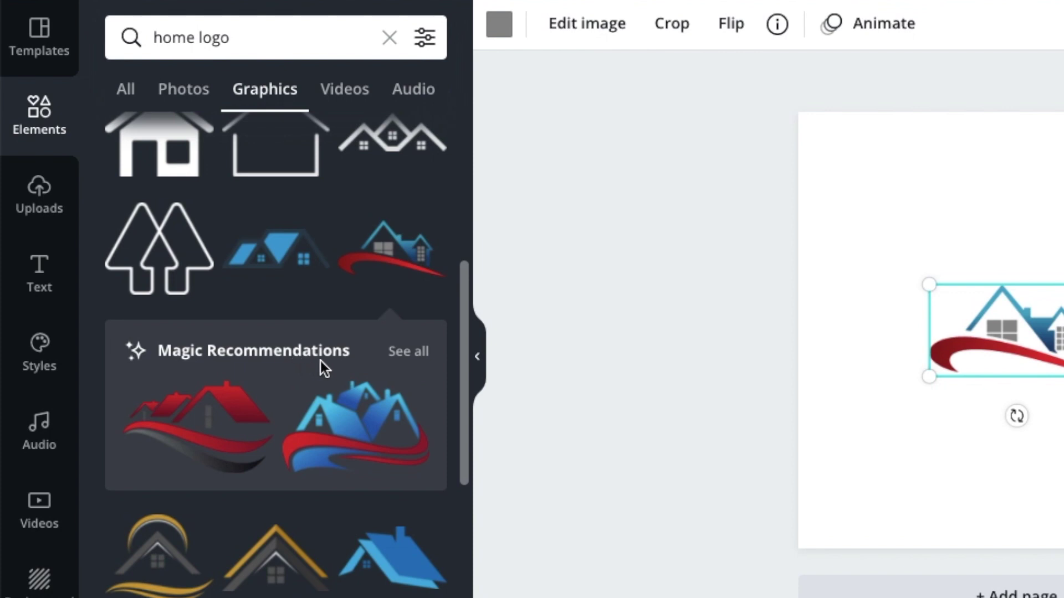
# Step: Browse all recommendations similar to the added house logo
pyautogui.click(410, 354)
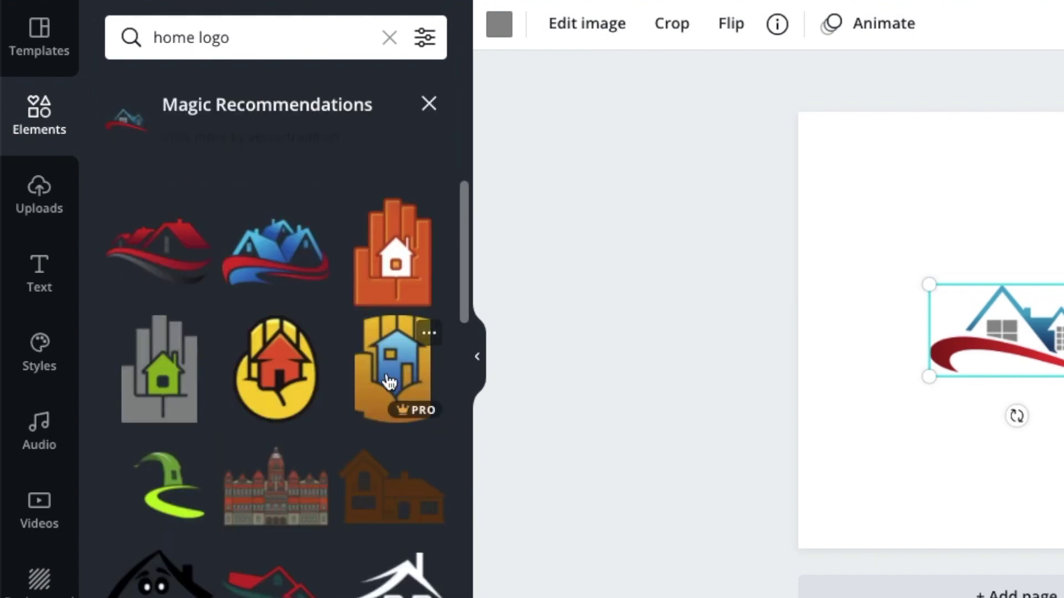
pyautogui.scroll(-7, 357, 388)
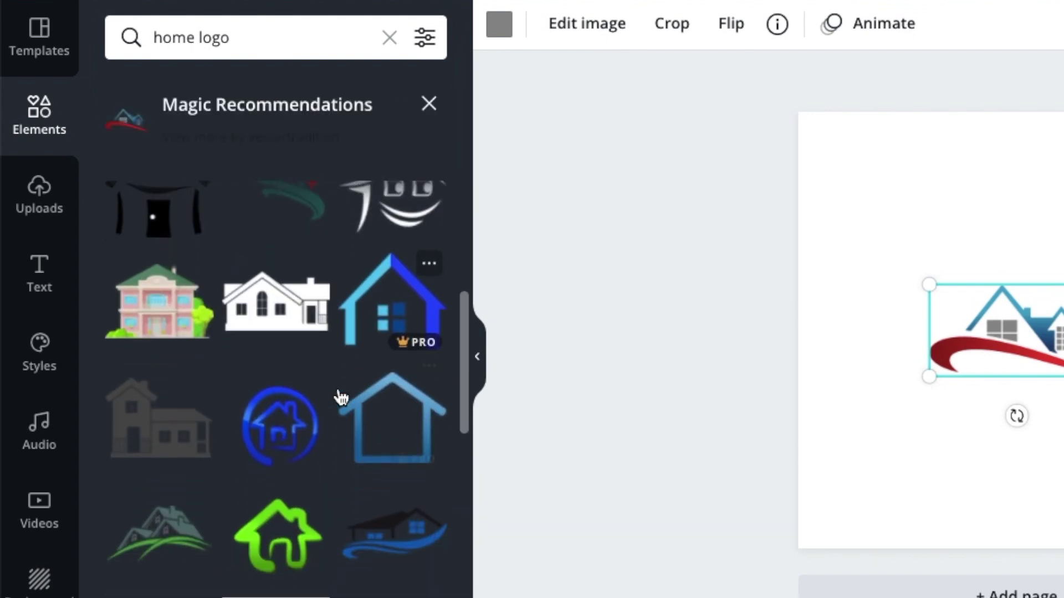
pyautogui.scroll(-3, 382, 338)
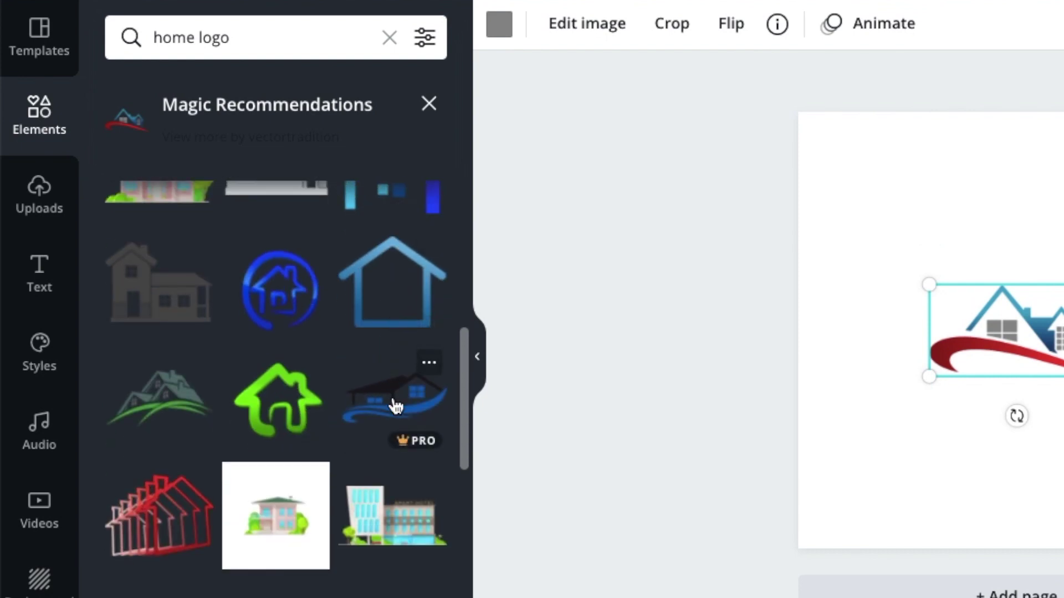
pyautogui.scroll(-1, 387, 404)
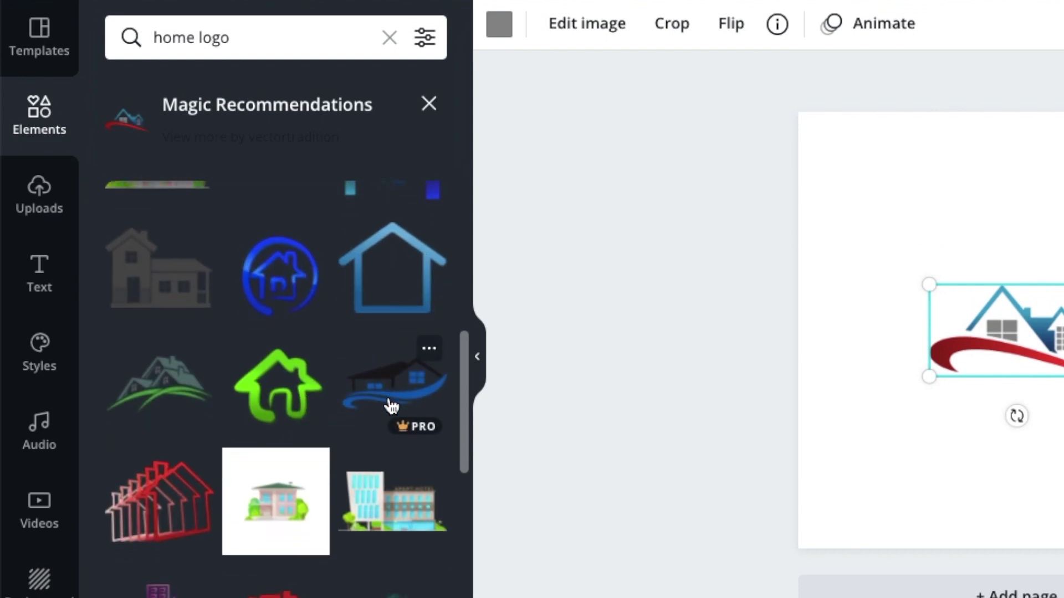
pyautogui.scroll(-2, 331, 386)
# Step: Search graphics for 'car logo', place the grey-and-red Abstract Car Logo above the house, and view its details
pyautogui.click(390, 37)
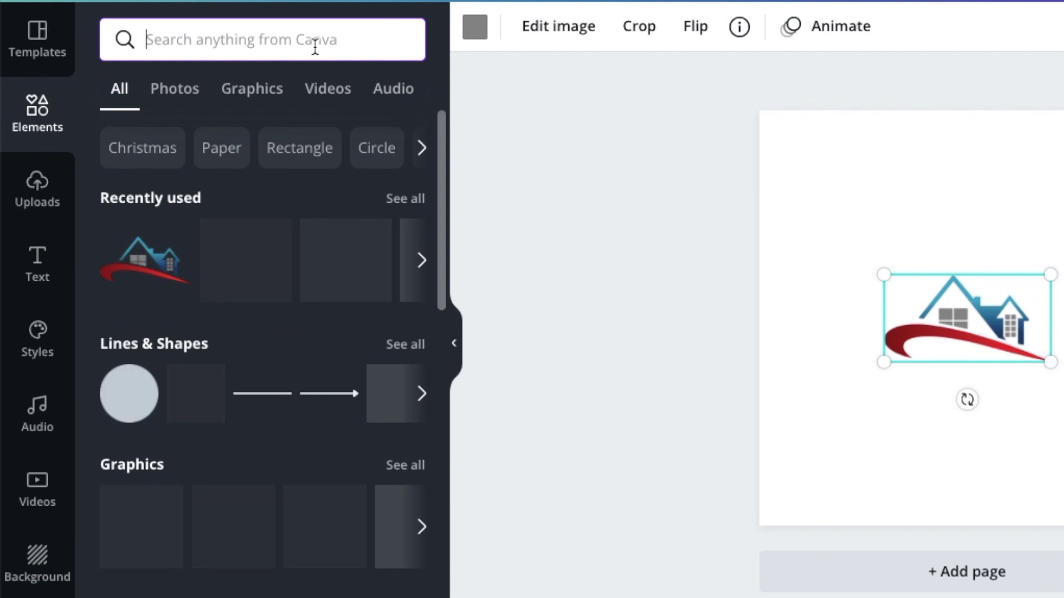
pyautogui.write('v')
pyautogui.press('BackSpace')
pyautogui.write('ca')
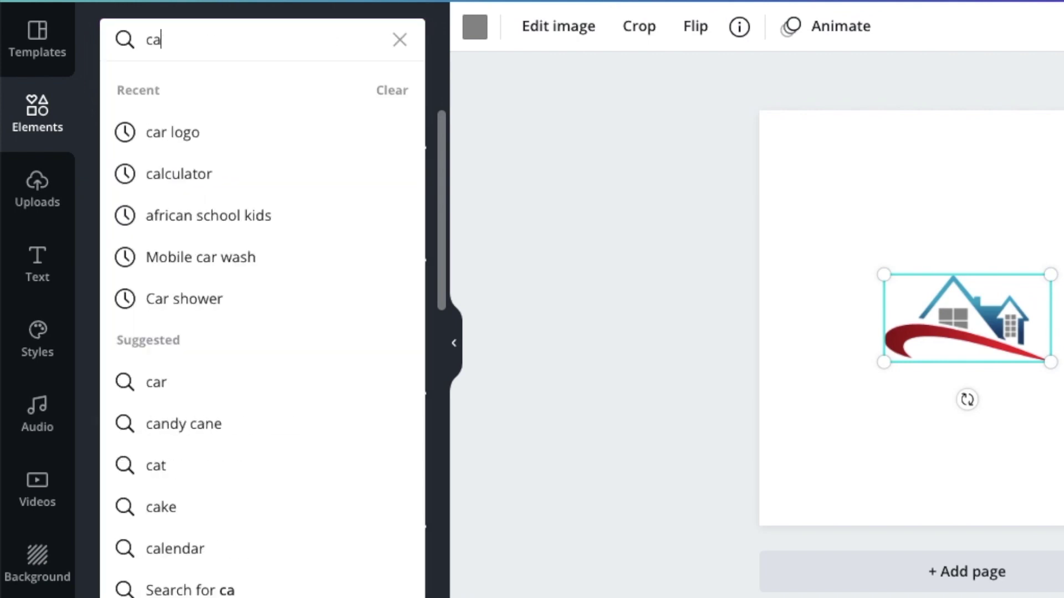
pyautogui.write('r logo')
pyautogui.press('Return')
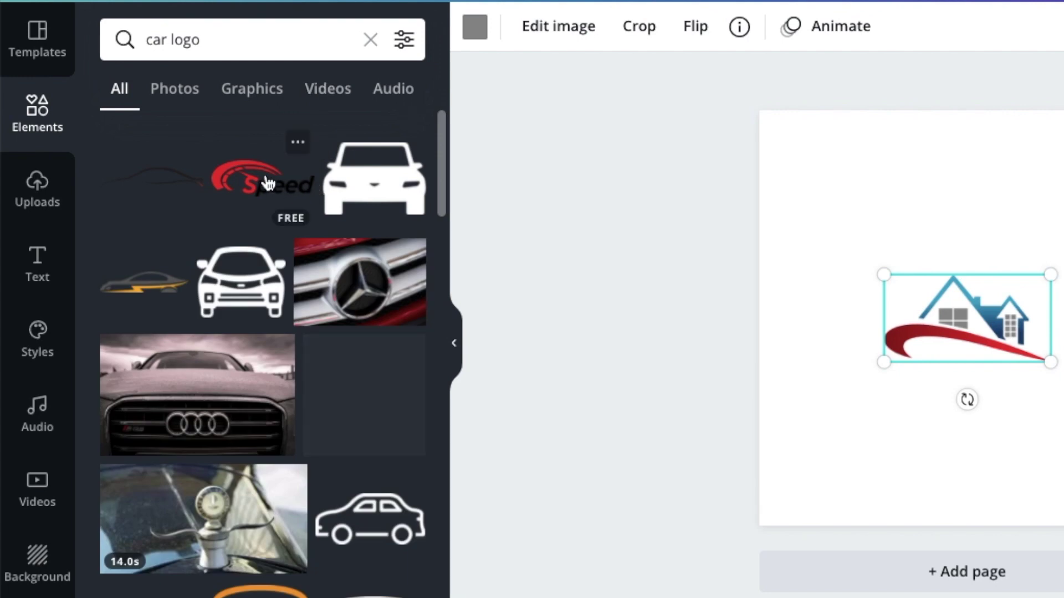
pyautogui.click(252, 91)
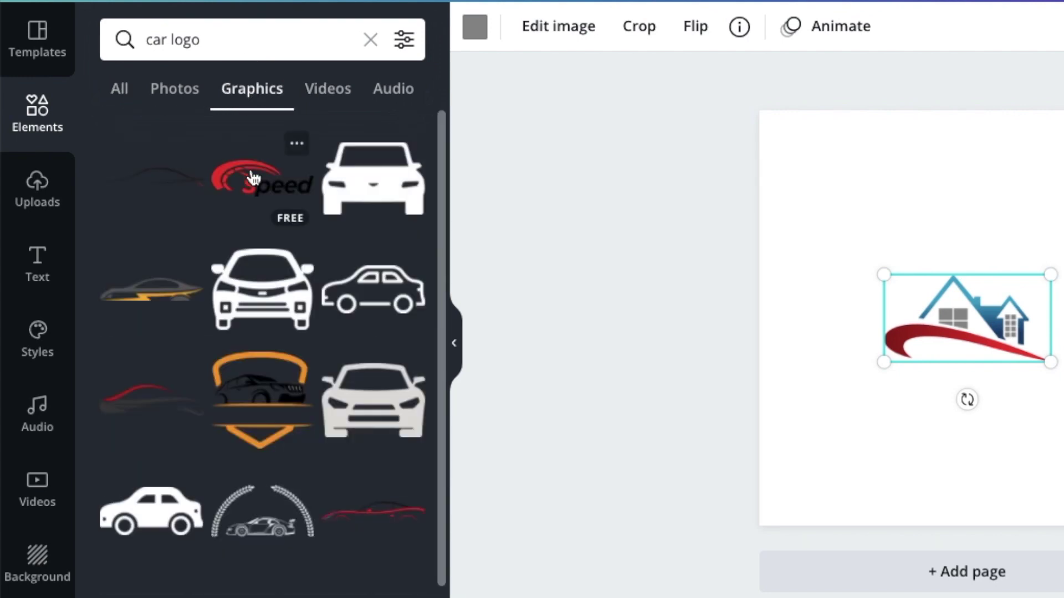
pyautogui.scroll(-4, 205, 221)
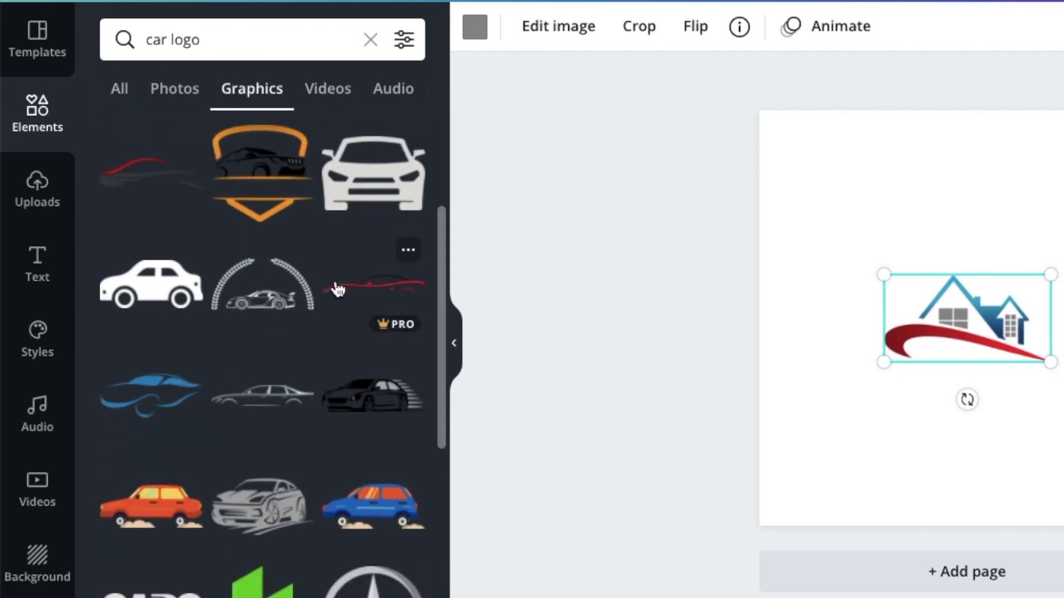
pyautogui.click(131, 185)
pyautogui.moveTo(946, 311); pyautogui.dragTo(918, 222)
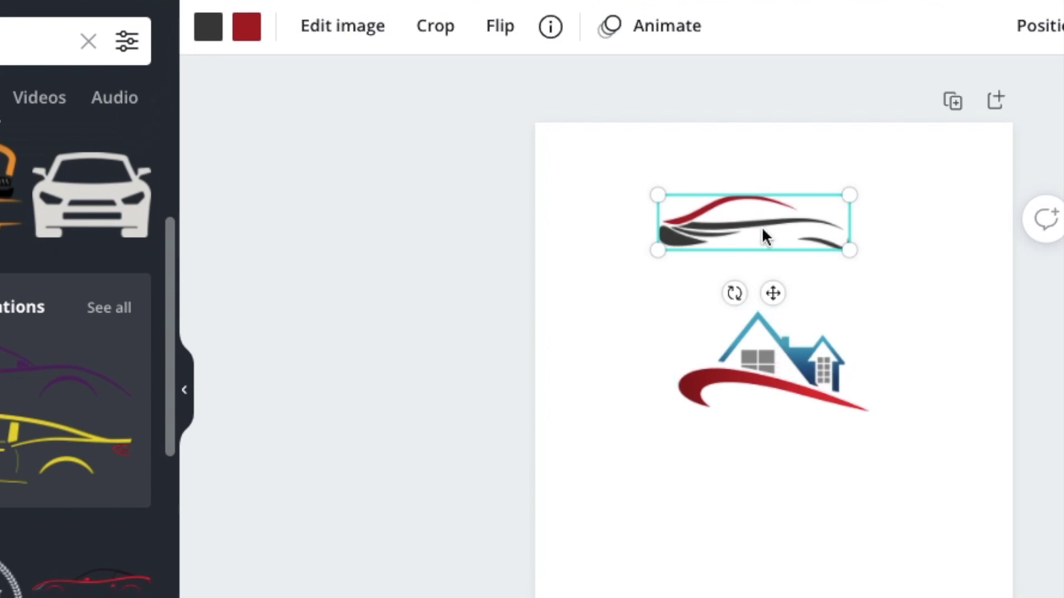
pyautogui.click(550, 26)
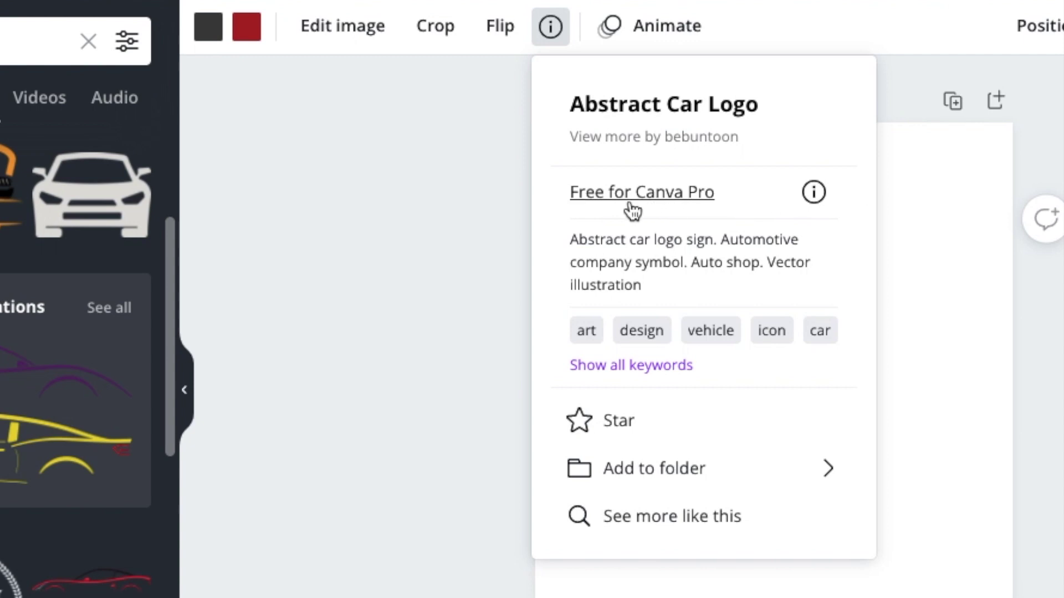
pyautogui.moveTo(816, 194)
pyautogui.click(813, 192)
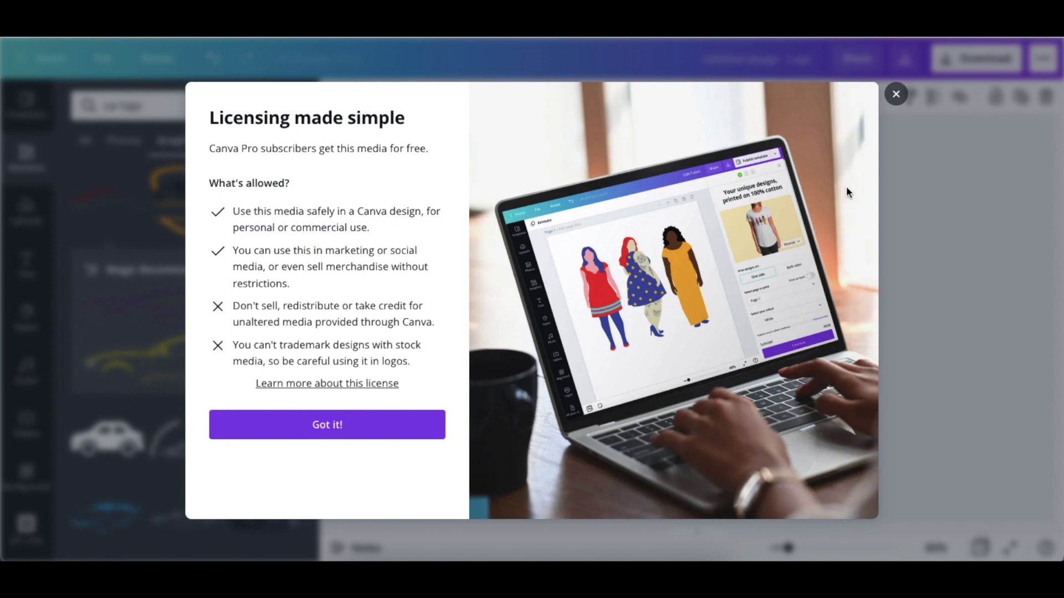
pyautogui.click(899, 99)
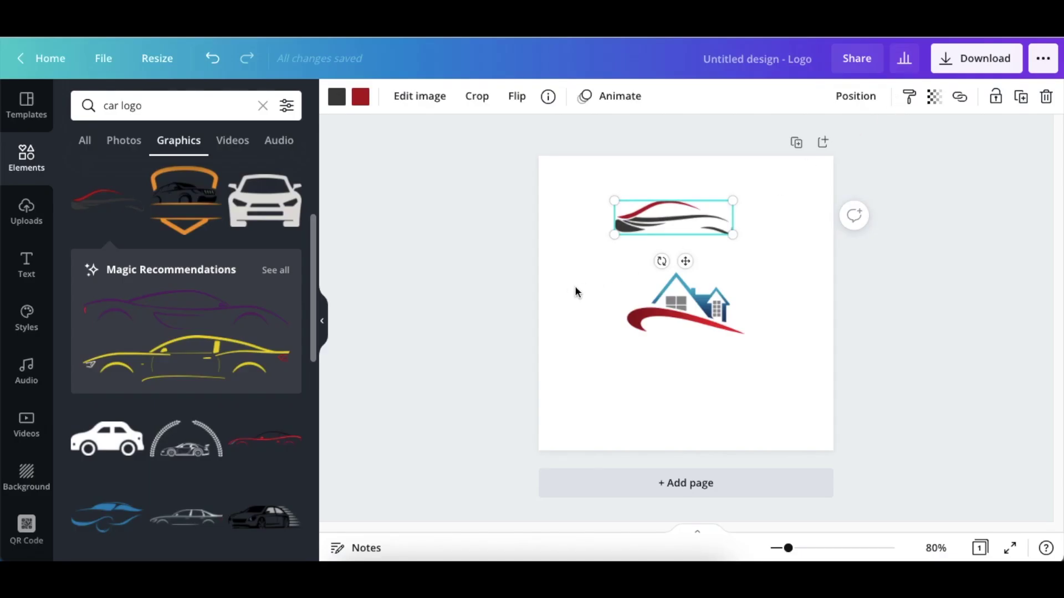
pyautogui.click(483, 255)
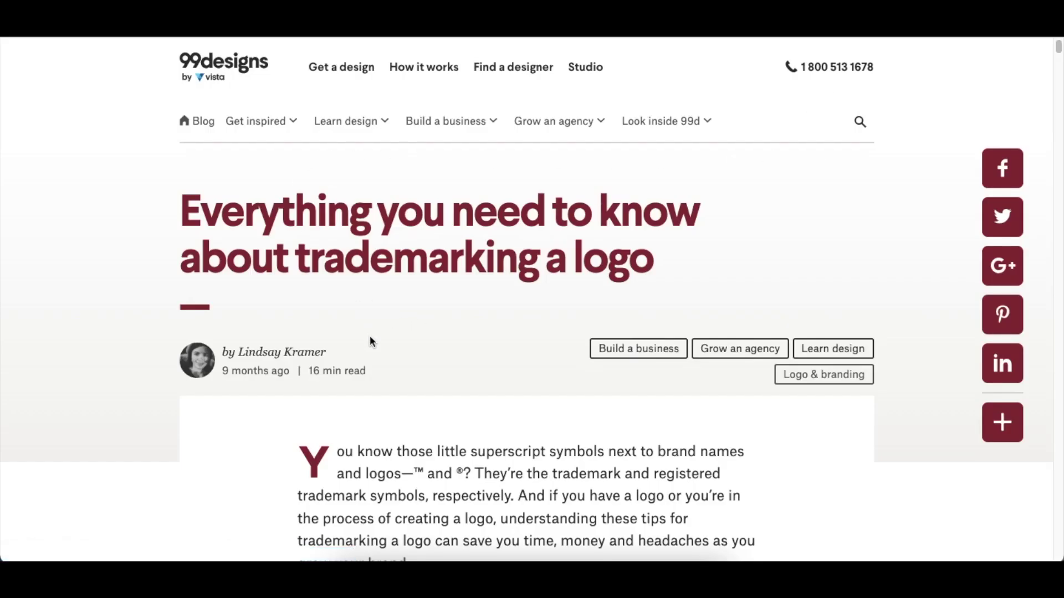
pyautogui.scroll(-3, 371, 324)
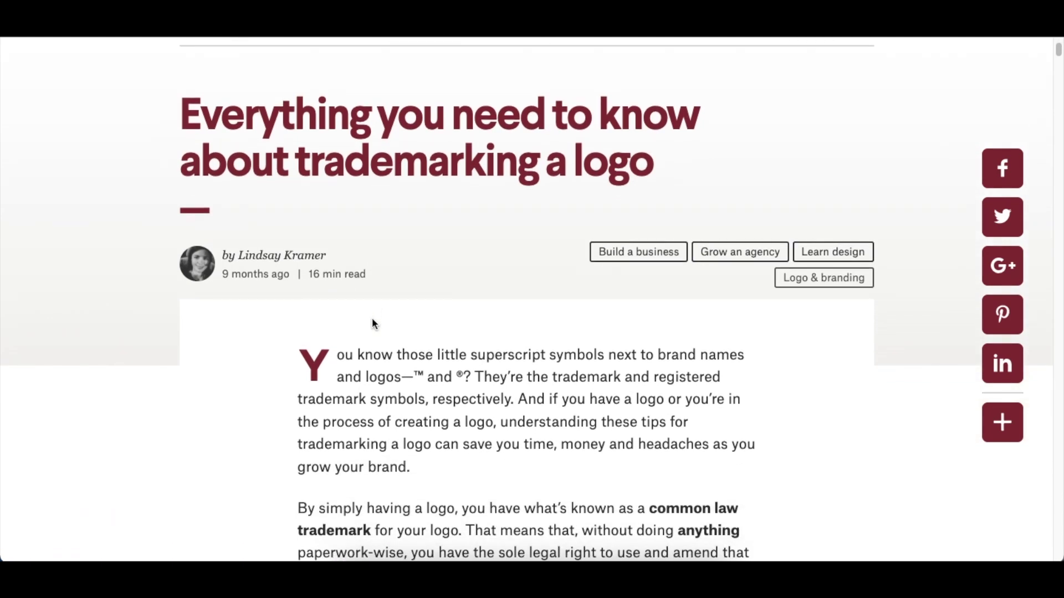
pyautogui.scroll(-1, 372, 320)
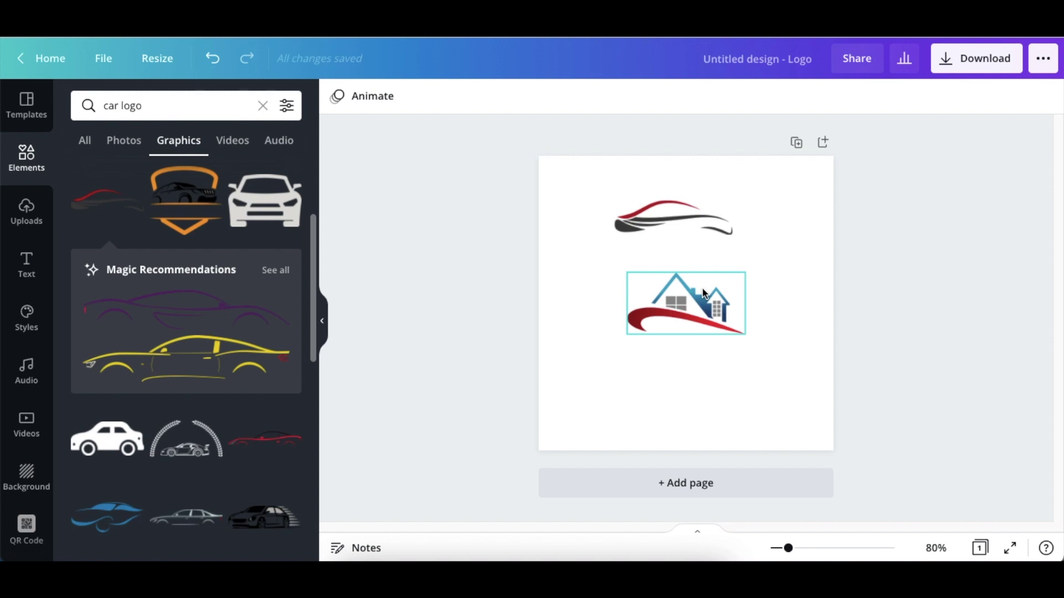
# Step: Delete the house logo and the car outline logo from the page
pyautogui.click(699, 305)
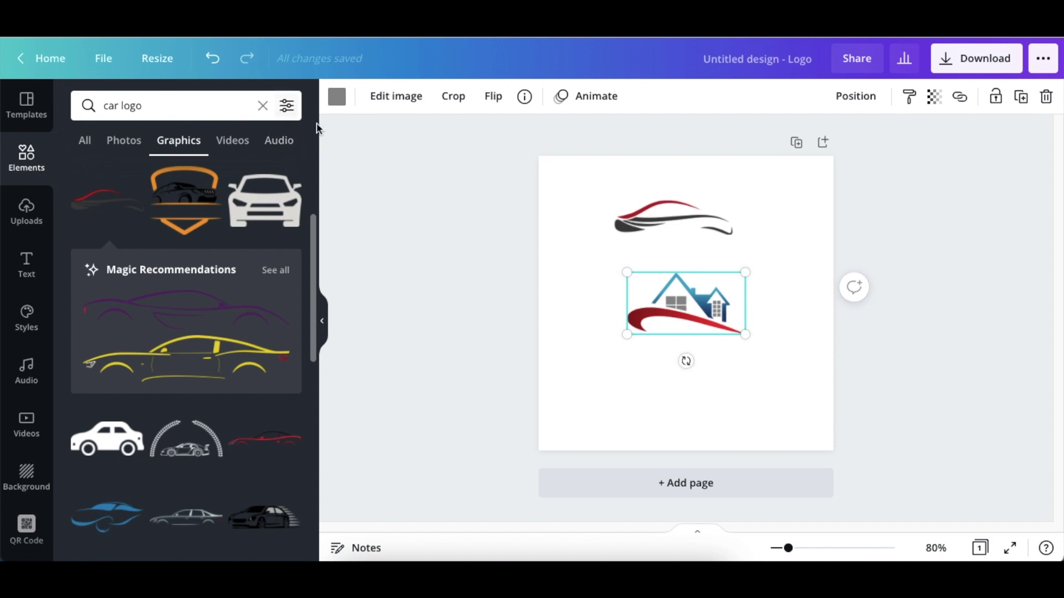
pyautogui.press('Delete')
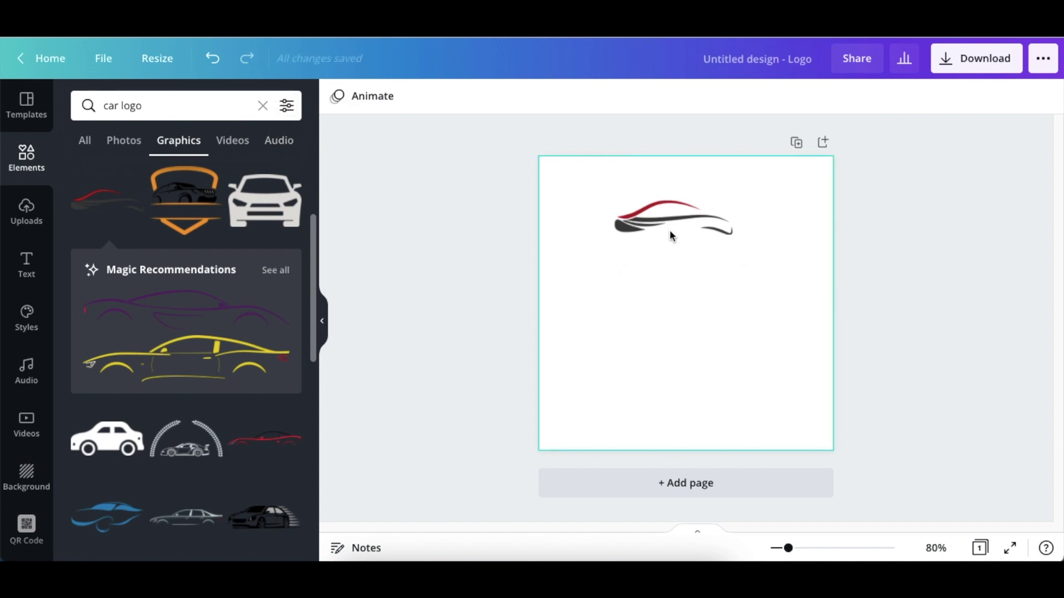
pyautogui.click(671, 231)
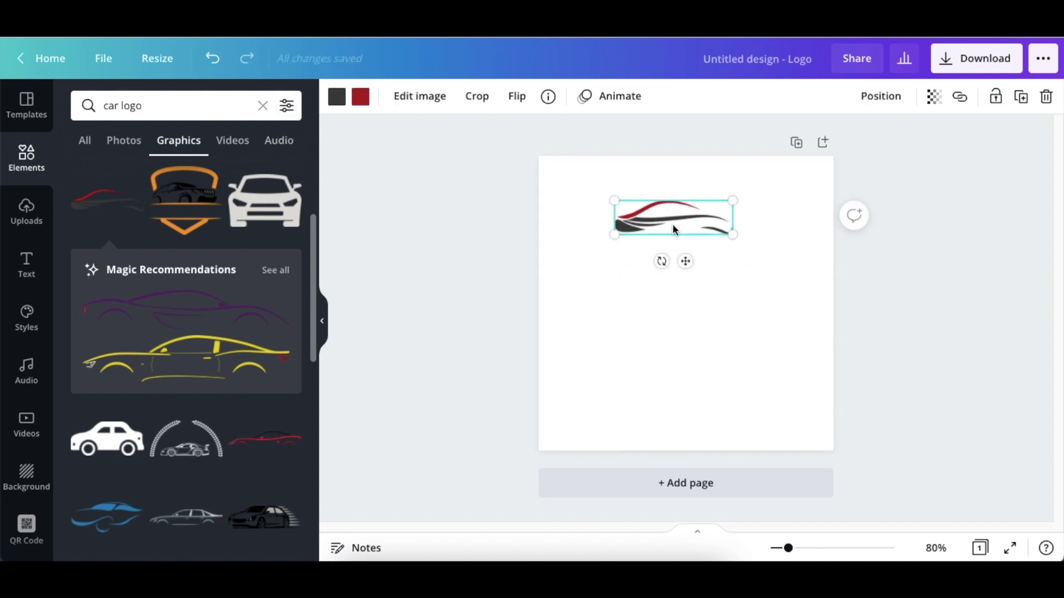
pyautogui.press('Delete')
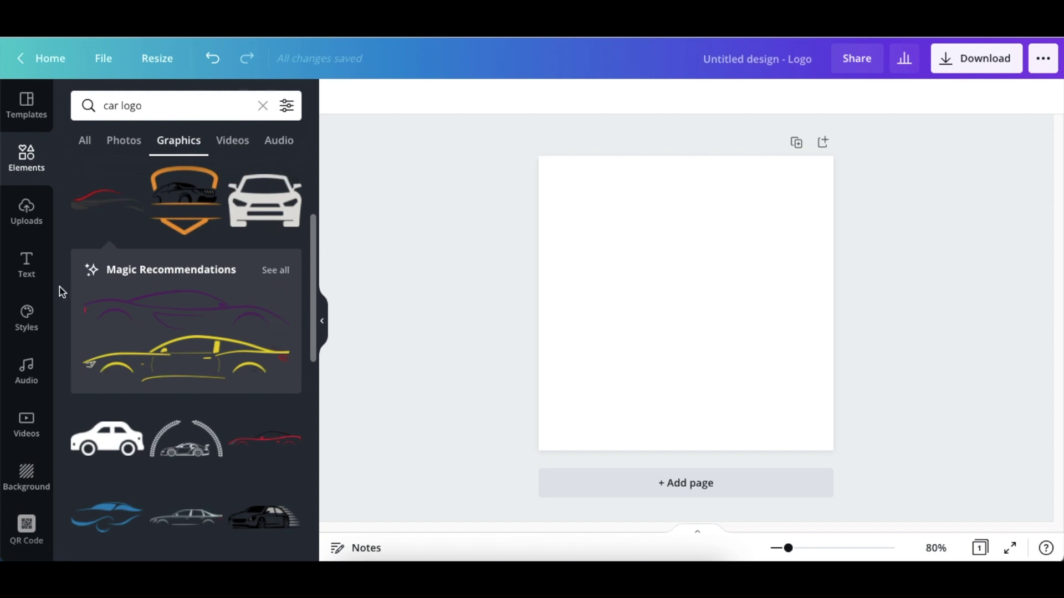
# Step: Add the red swoosh car graphic and star it from its details panel
pyautogui.scroll(-1, 30, 351)
pyautogui.scroll(-2, 29, 359)
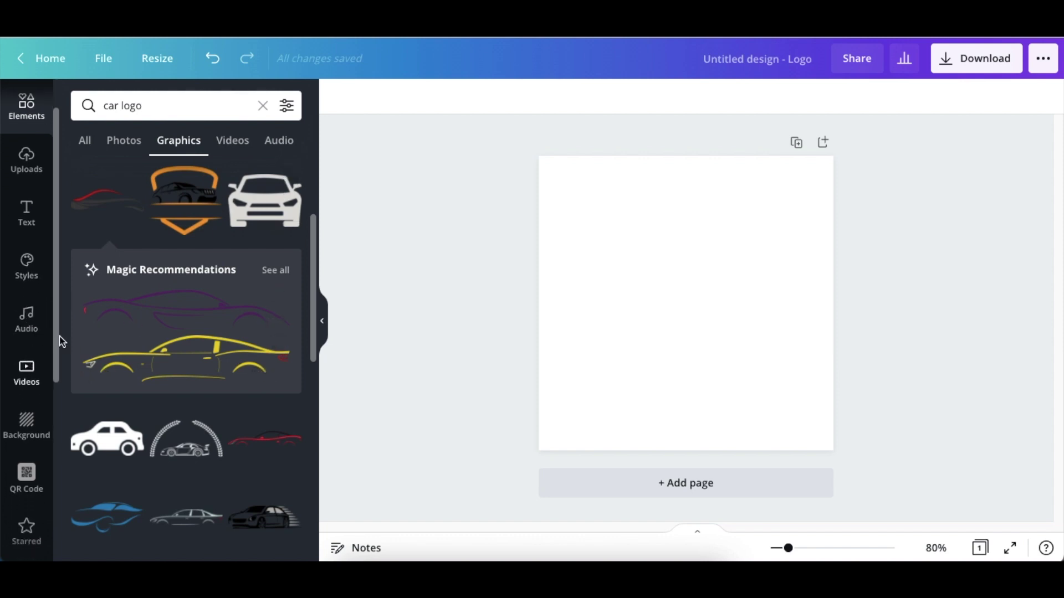
pyautogui.click(106, 199)
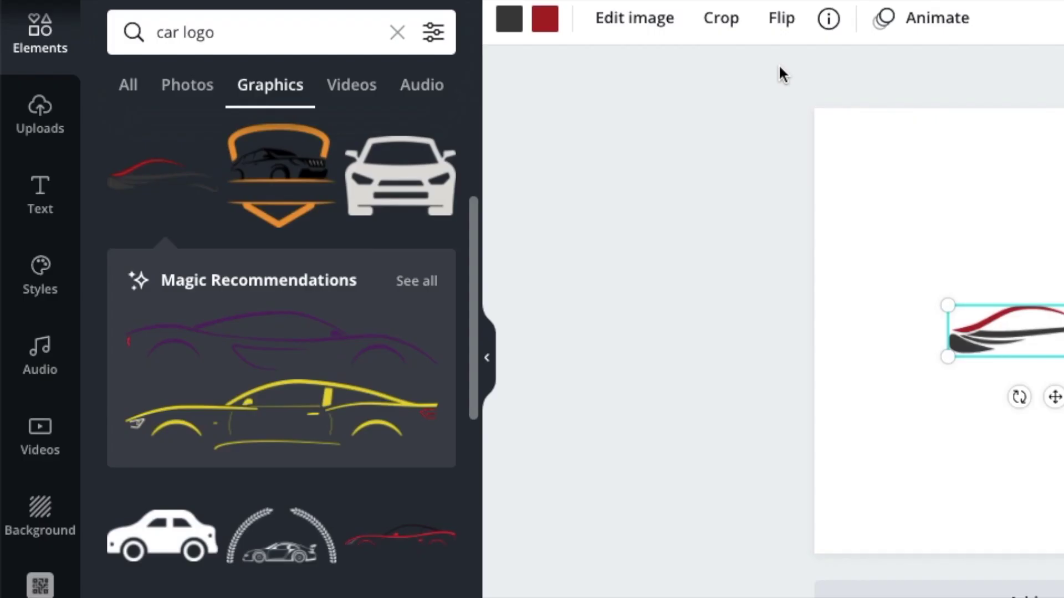
pyautogui.click(548, 95)
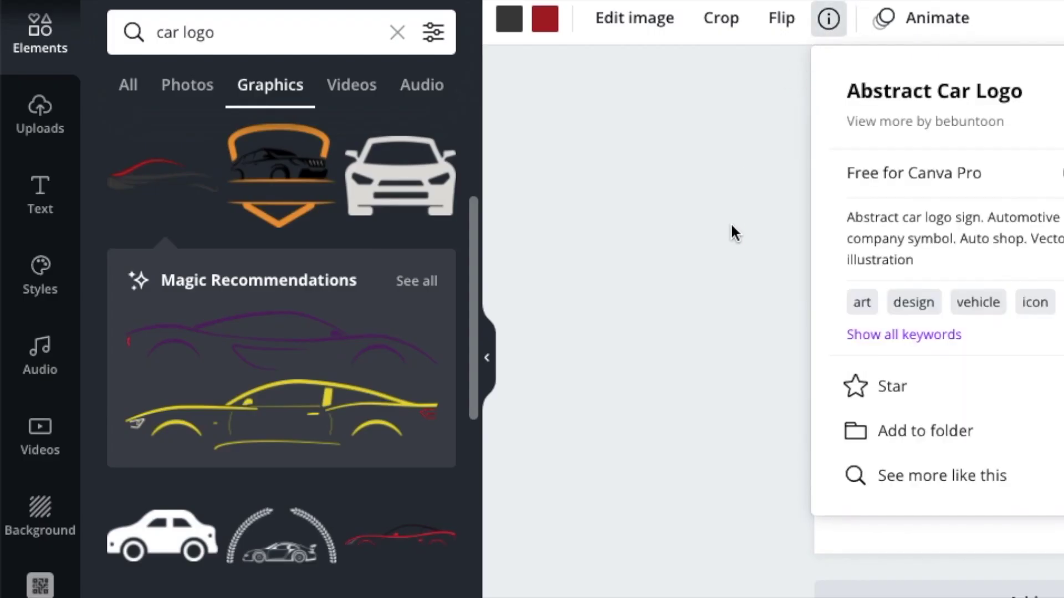
pyautogui.click(860, 389)
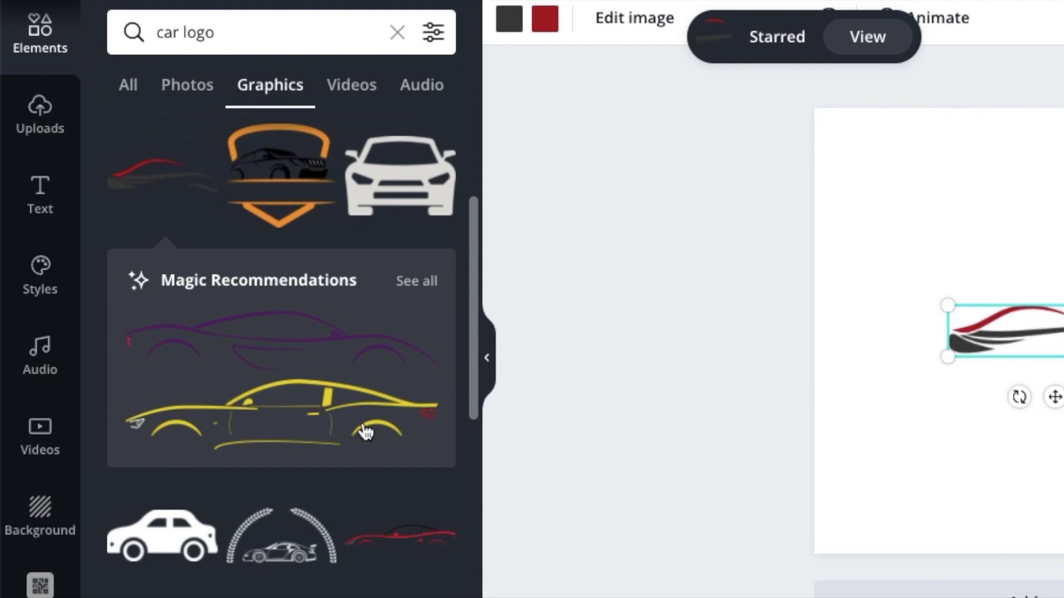
# Step: Open the Starred collection and delete the swoosh car graphic from the page
pyautogui.scroll(-2, 35, 543)
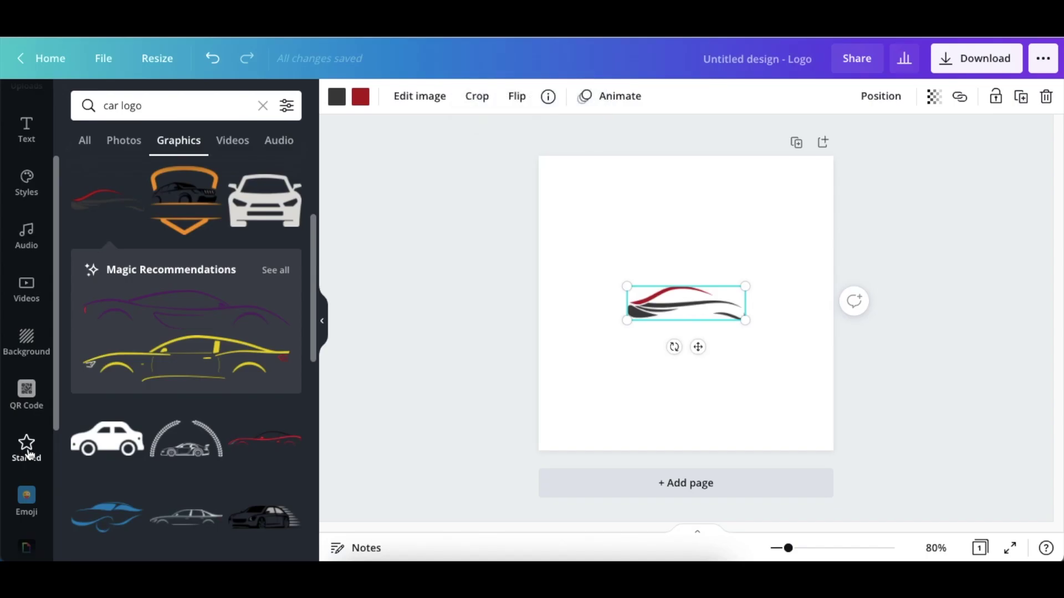
pyautogui.click(44, 557)
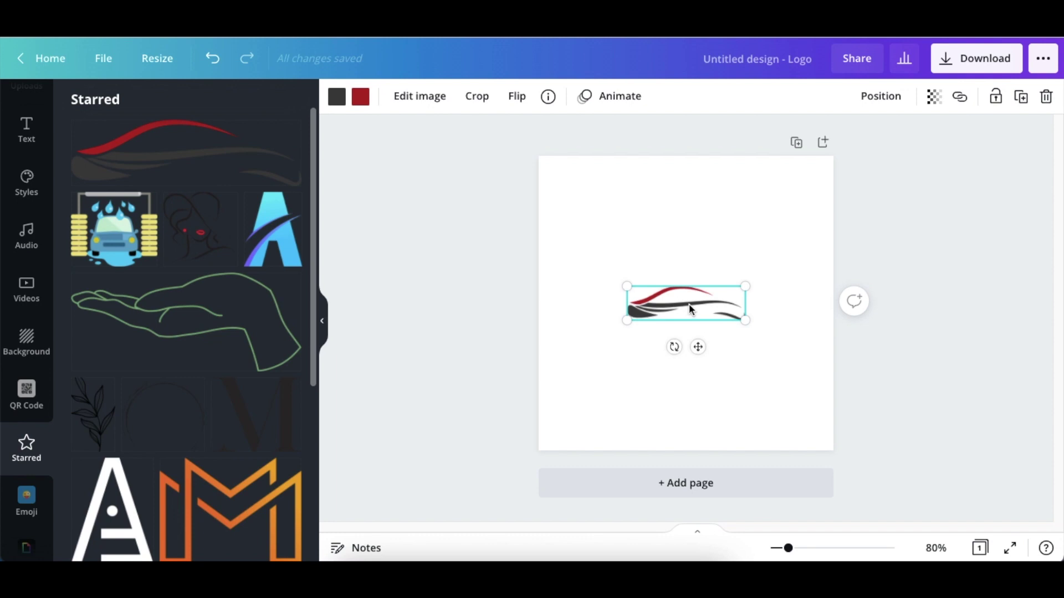
pyautogui.press('Delete')
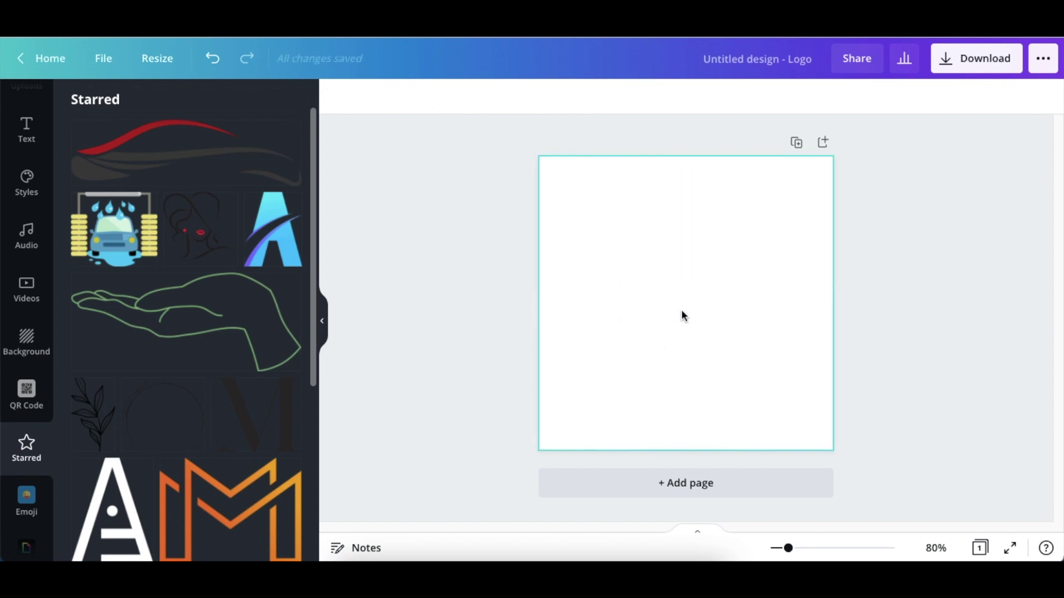
# Step: Place the starred blue A logo enlarged at the upper centre, then add a text box
pyautogui.click(263, 239)
pyautogui.moveTo(691, 327); pyautogui.dragTo(686, 290)
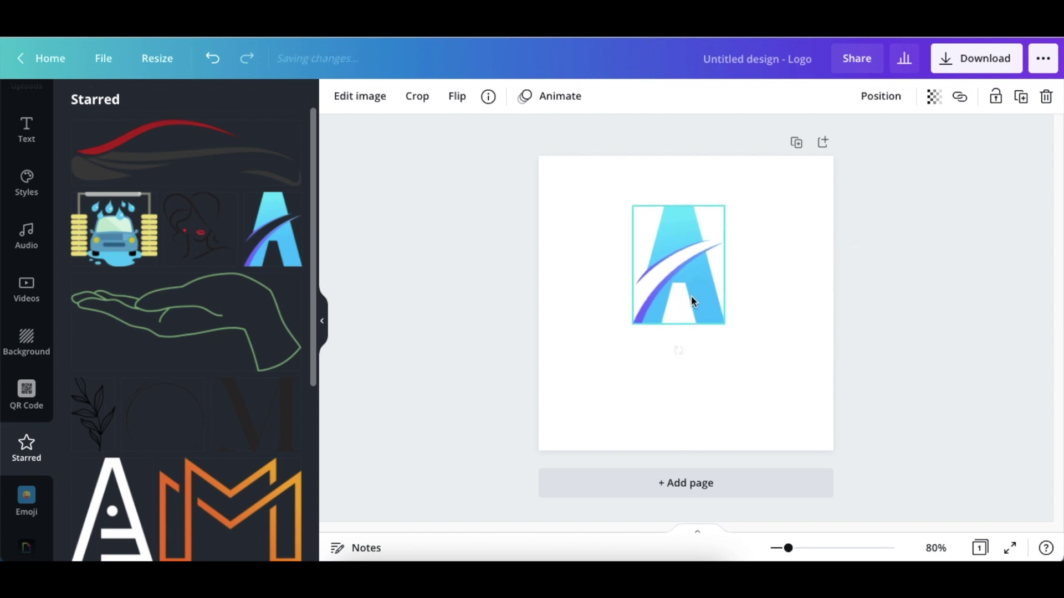
pyautogui.moveTo(726, 328)
pyautogui.mouseDown()
pyautogui.moveTo(760, 373)
pyautogui.moveTo(721, 331)
pyautogui.mouseUp()
pyautogui.click(448, 324)
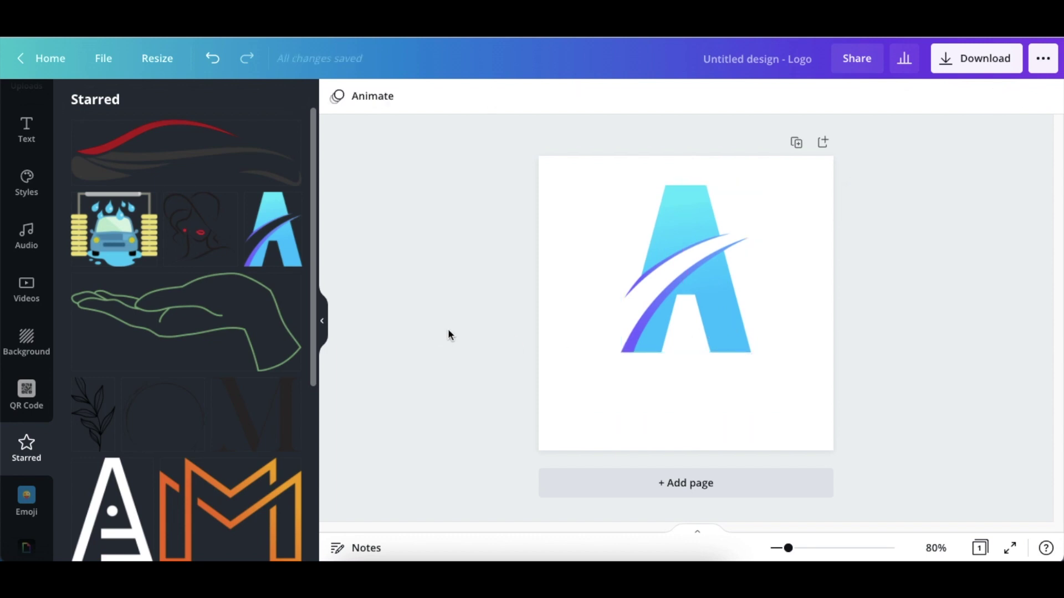
pyautogui.press('t')
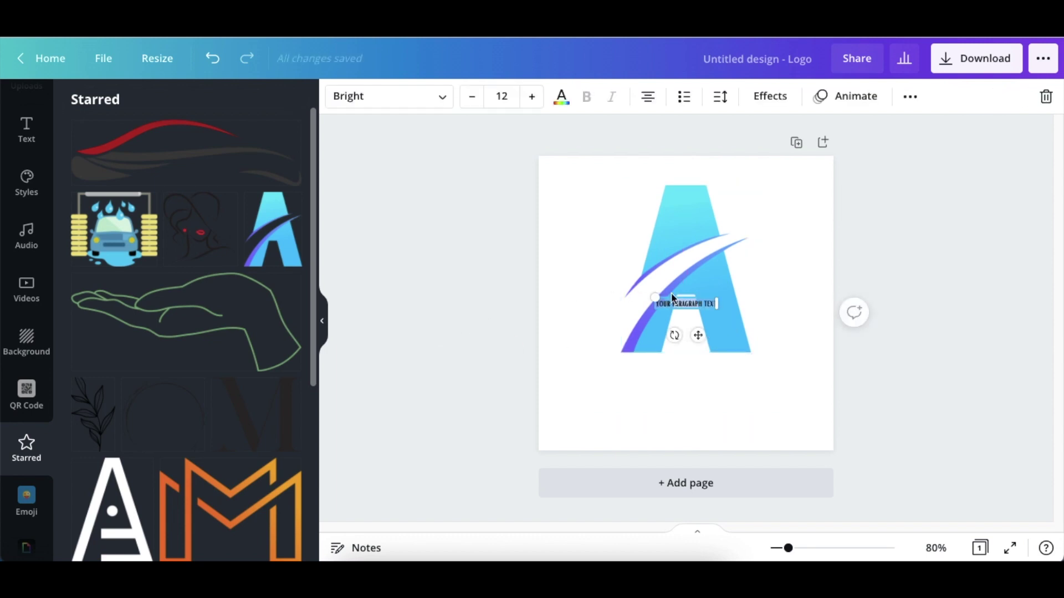
# Step: Set the text below the A to 'ARTIFICIAL BOTS' in Anton, enlarged to size 32.9
pyautogui.moveTo(699, 335); pyautogui.dragTo(693, 430)
pyautogui.click(445, 100)
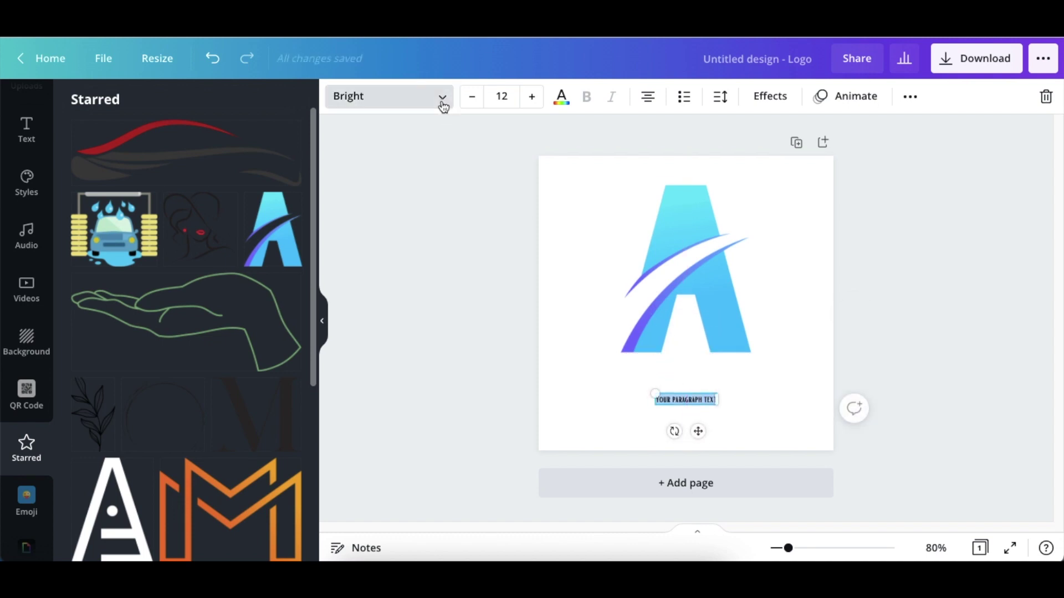
pyautogui.click(170, 199)
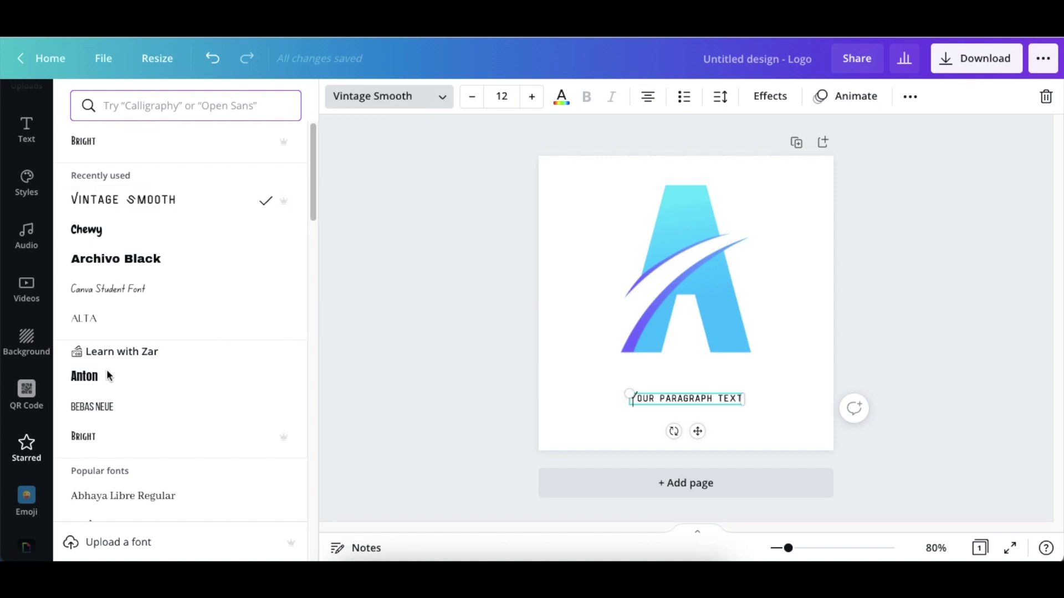
pyautogui.click(107, 379)
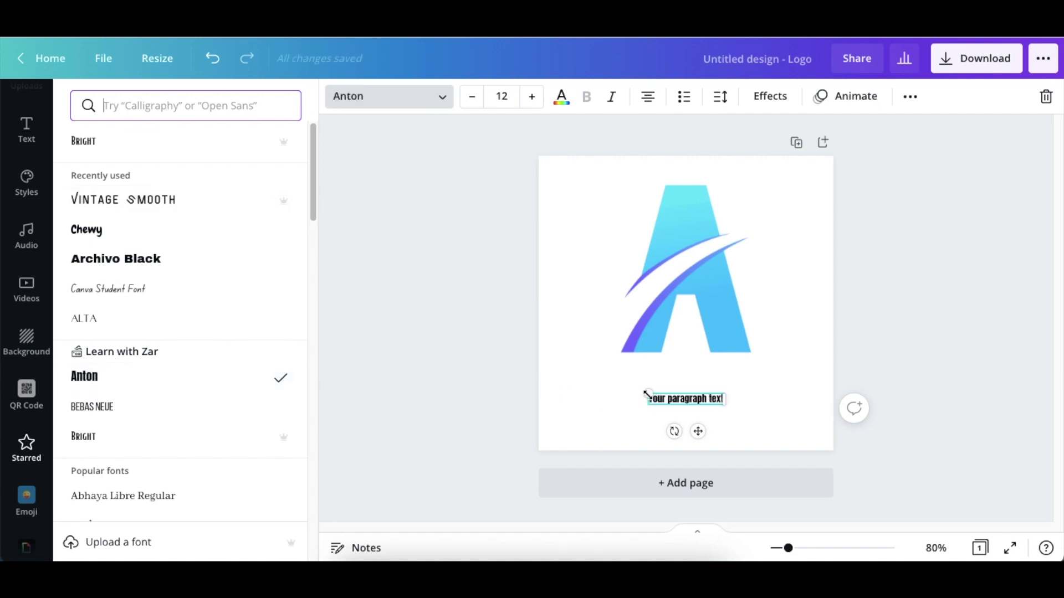
pyautogui.moveTo(643, 392); pyautogui.dragTo(553, 368)
pyautogui.doubleClick(658, 397)
pyautogui.hotkey('ctrl', 'a')
pyautogui.write('ARTIFICIAL BOTS')
pyautogui.moveTo(651, 433); pyautogui.dragTo(698, 447)
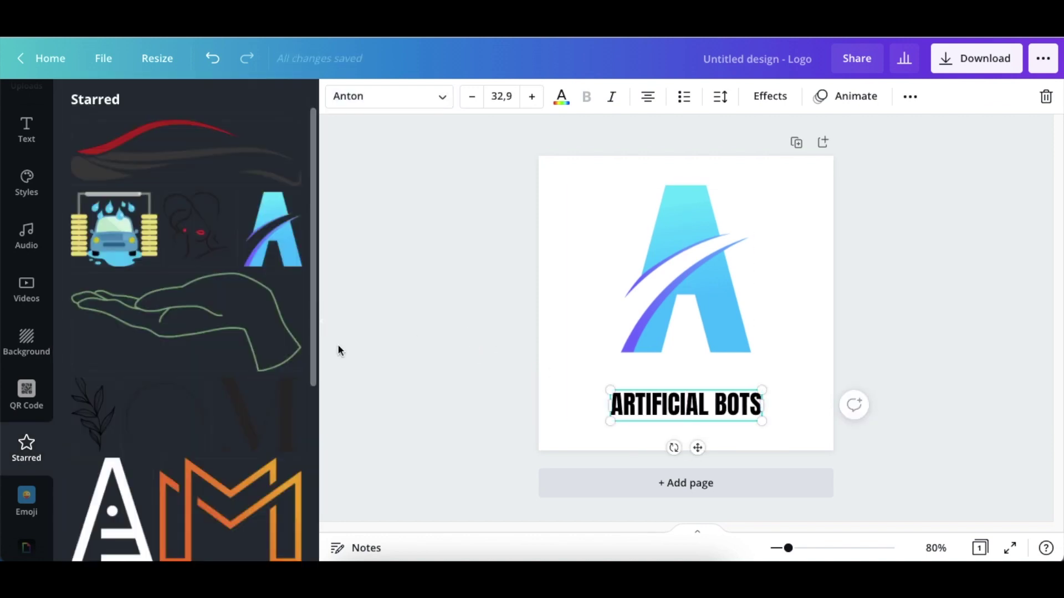
# Step: Clear the car logo search and open the full Lines & Shapes collection to drag out a box
pyautogui.scroll(3, 27, 183)
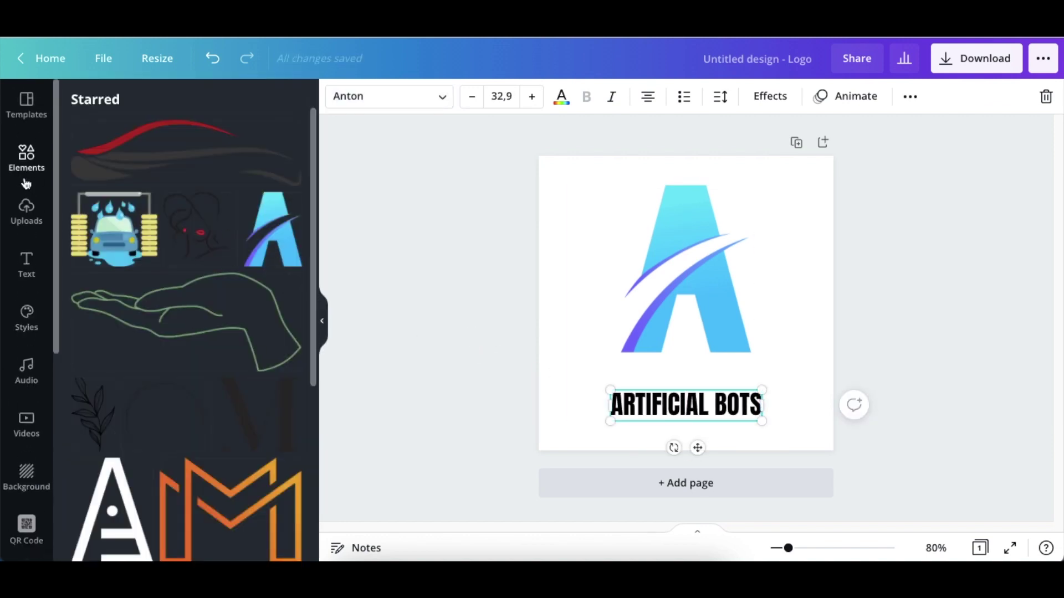
pyautogui.click(23, 158)
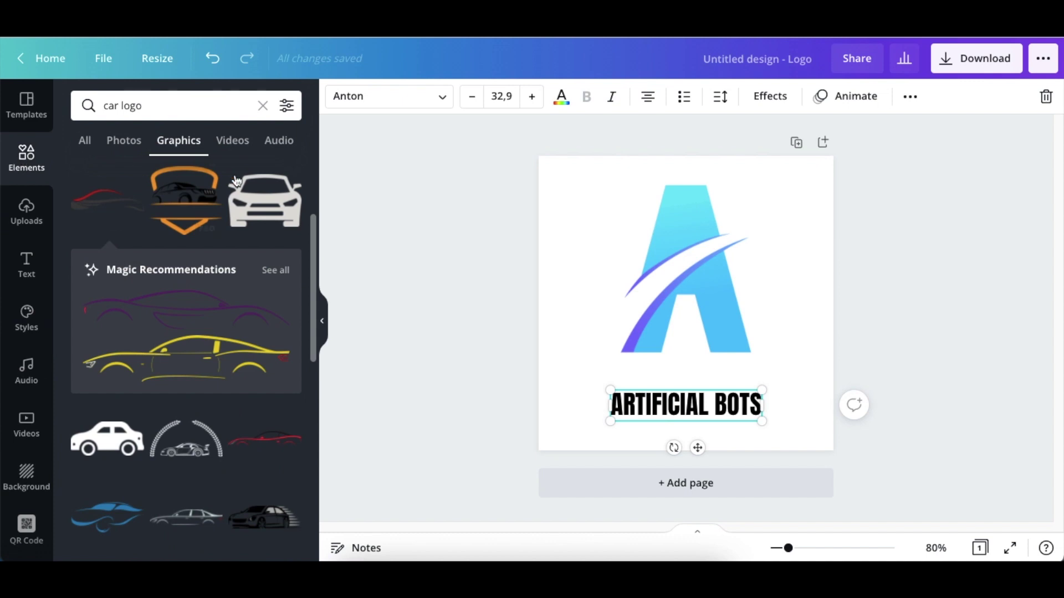
pyautogui.click(263, 106)
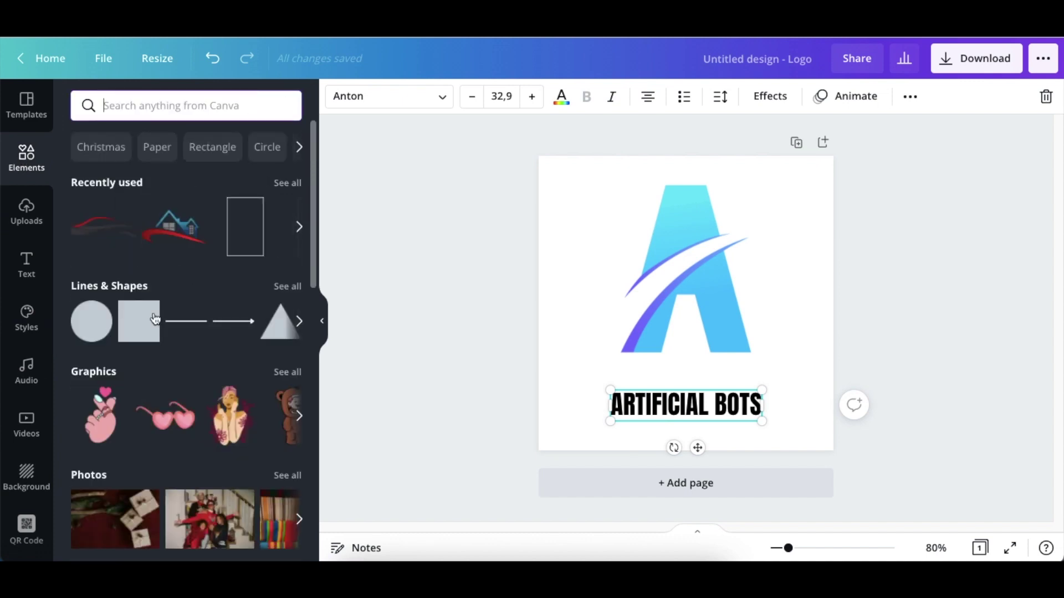
pyautogui.click(287, 286)
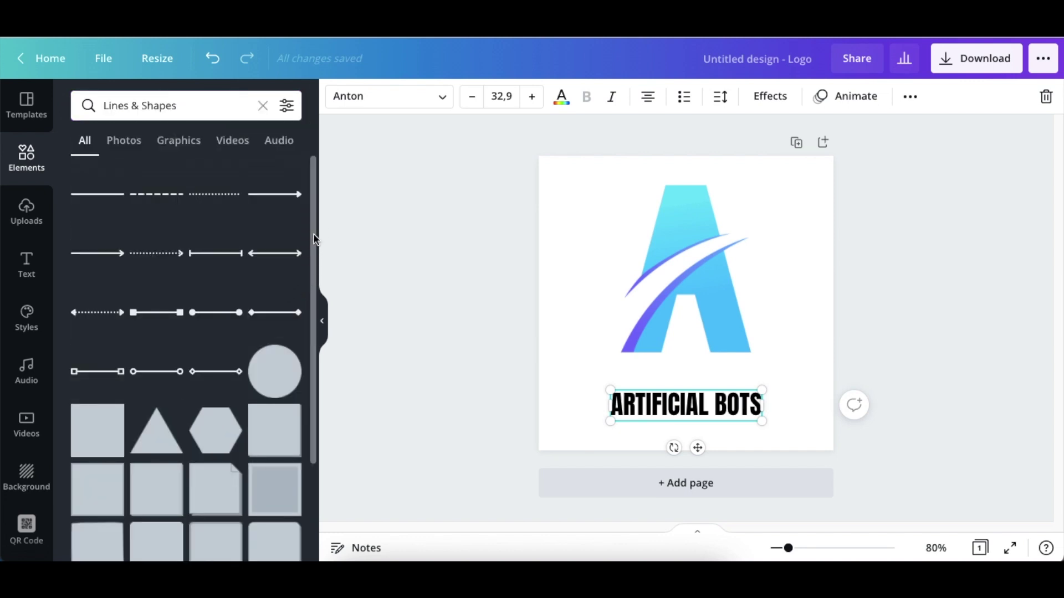
pyautogui.moveTo(314, 240); pyautogui.dragTo(331, 502)
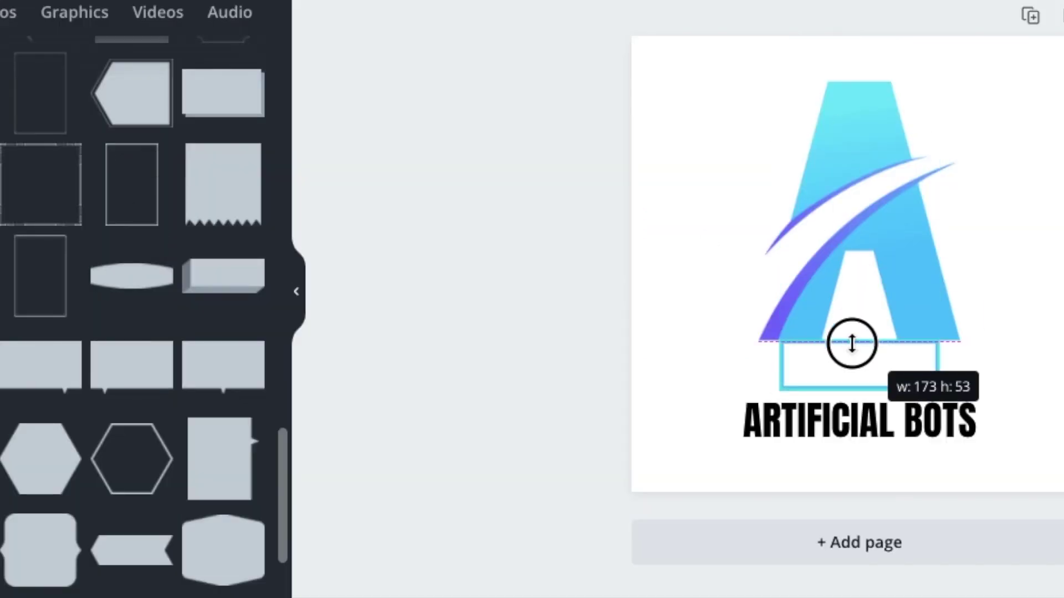
# Step: Size the outline box to match the A and fit the ARTIFICIAL BOTS heading inside it
pyautogui.moveTo(678, 355); pyautogui.dragTo(666, 379)
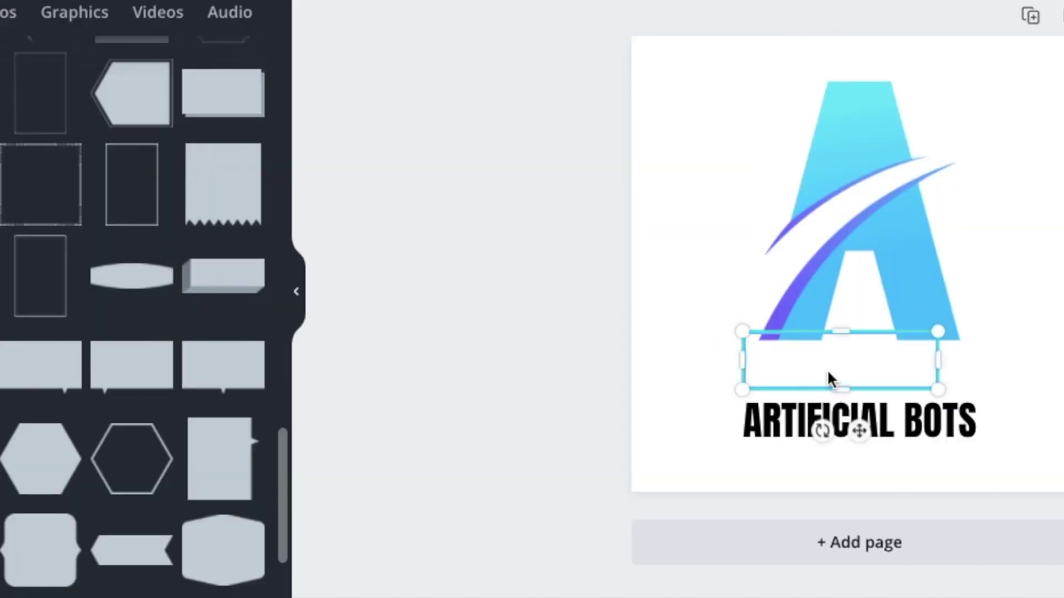
pyautogui.moveTo(830, 380); pyautogui.dragTo(962, 381)
pyautogui.moveTo(973, 442); pyautogui.dragTo(951, 428)
pyautogui.moveTo(854, 478); pyautogui.dragTo(876, 442)
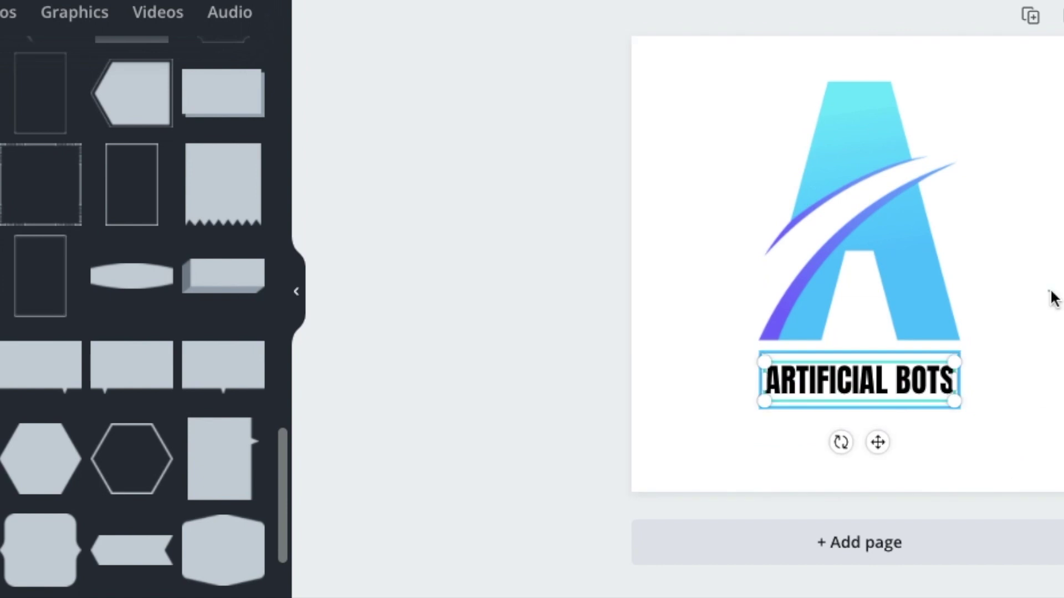
# Step: Colour BOTS the A's light blue (#51C2FB) and ARTIFICIAL the swoosh's purple
pyautogui.doubleClick(925, 381)
pyautogui.click(210, 299)
pyautogui.click(903, 253)
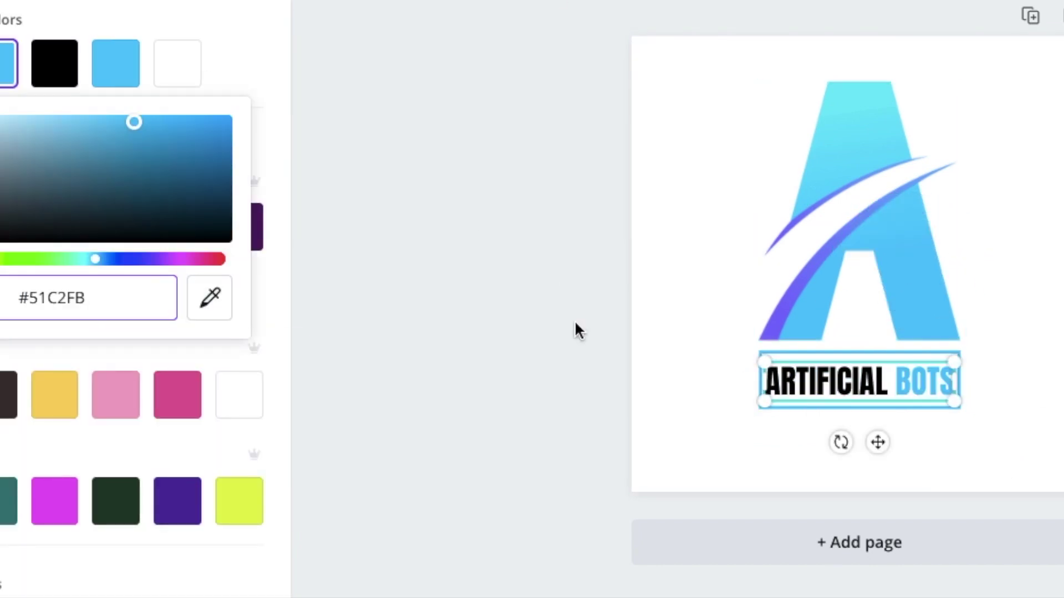
pyautogui.doubleClick(826, 381)
pyautogui.click(209, 299)
pyautogui.click(784, 333)
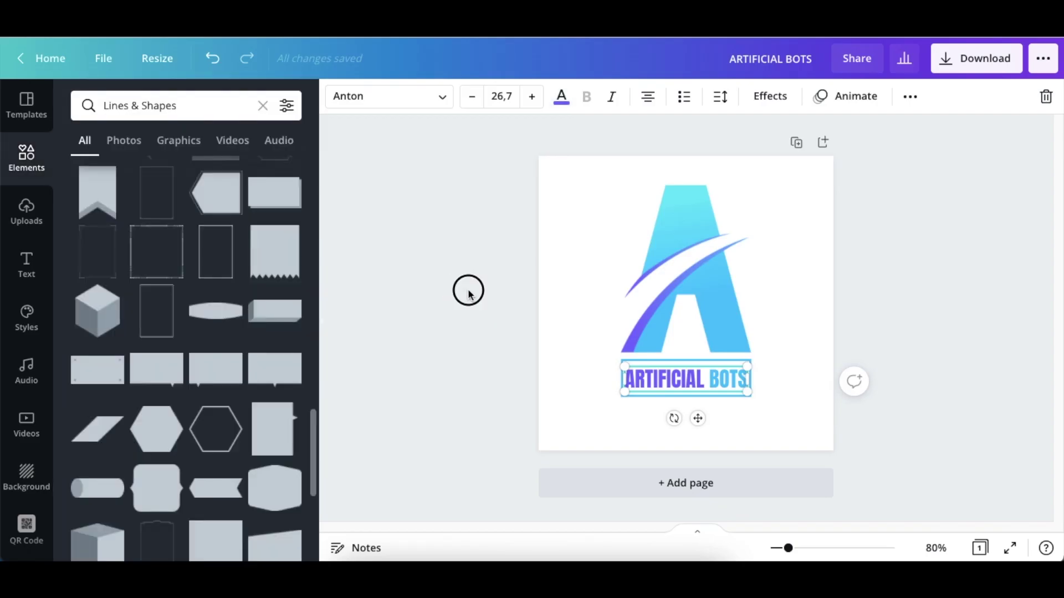
pyautogui.click(468, 291)
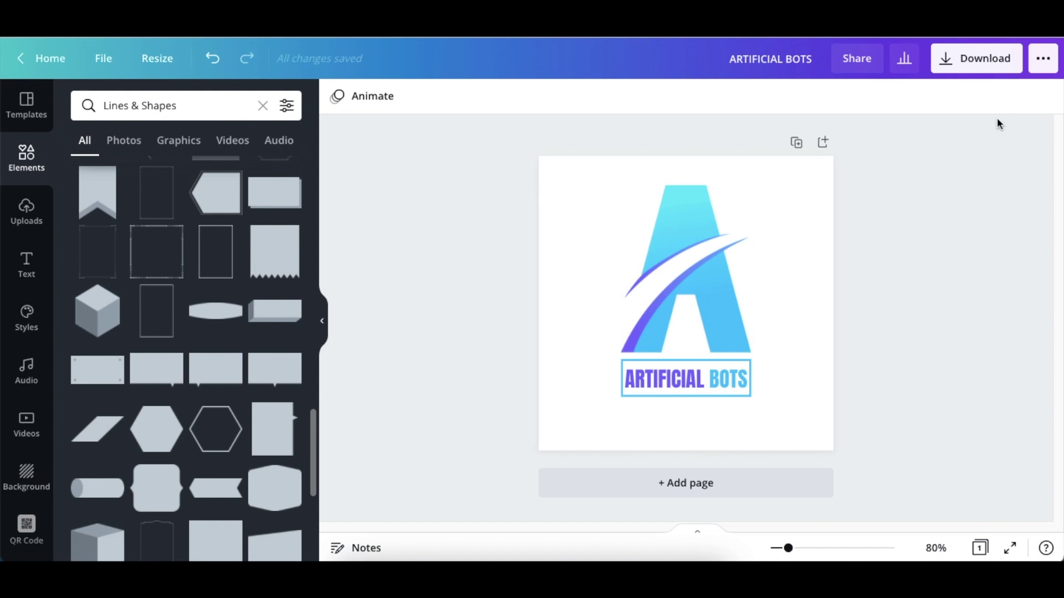
# Step: Save the logo as 'ARTIFICIAL BOTS.png' with a transparent background and dismiss the share popup
pyautogui.click(987, 62)
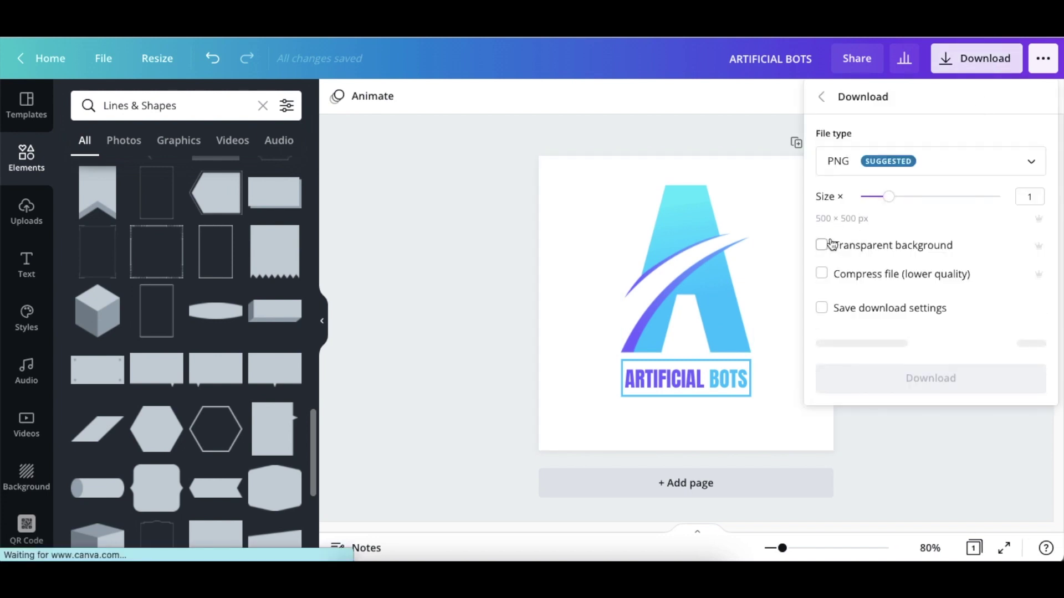
pyautogui.click(822, 245)
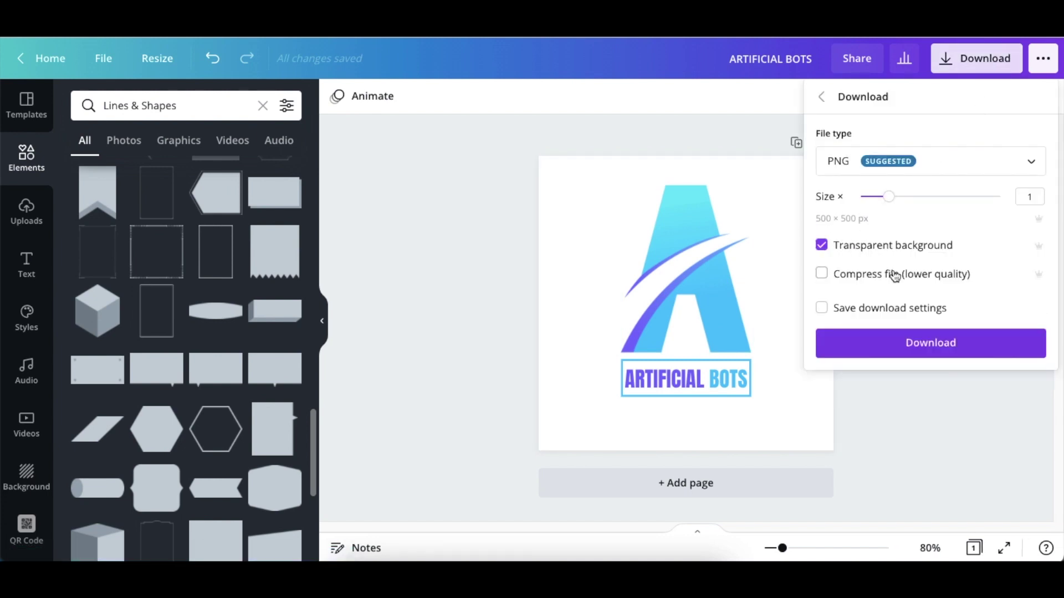
pyautogui.click(928, 347)
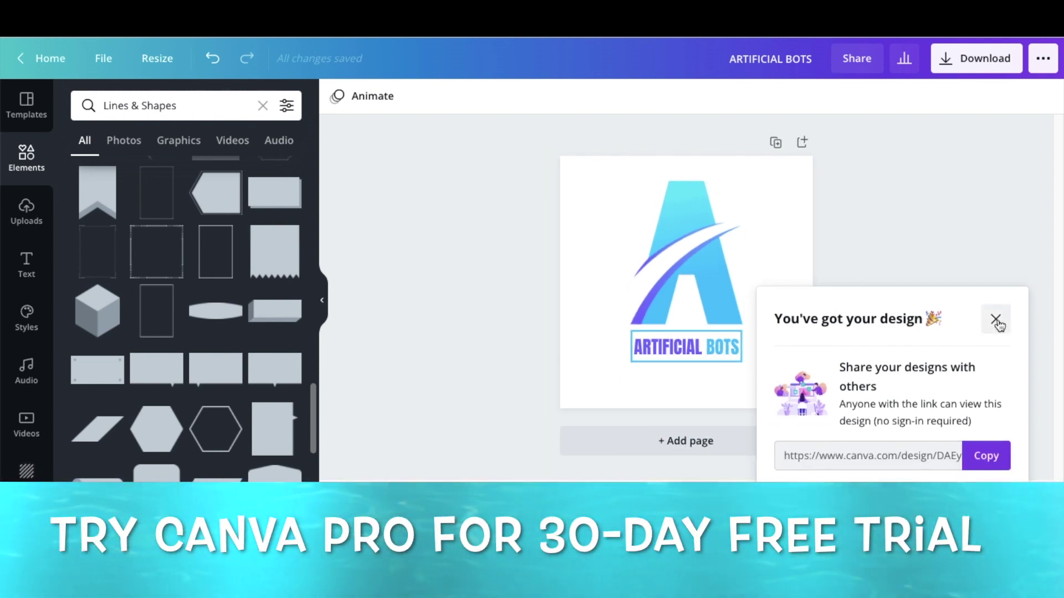
pyautogui.click(996, 320)
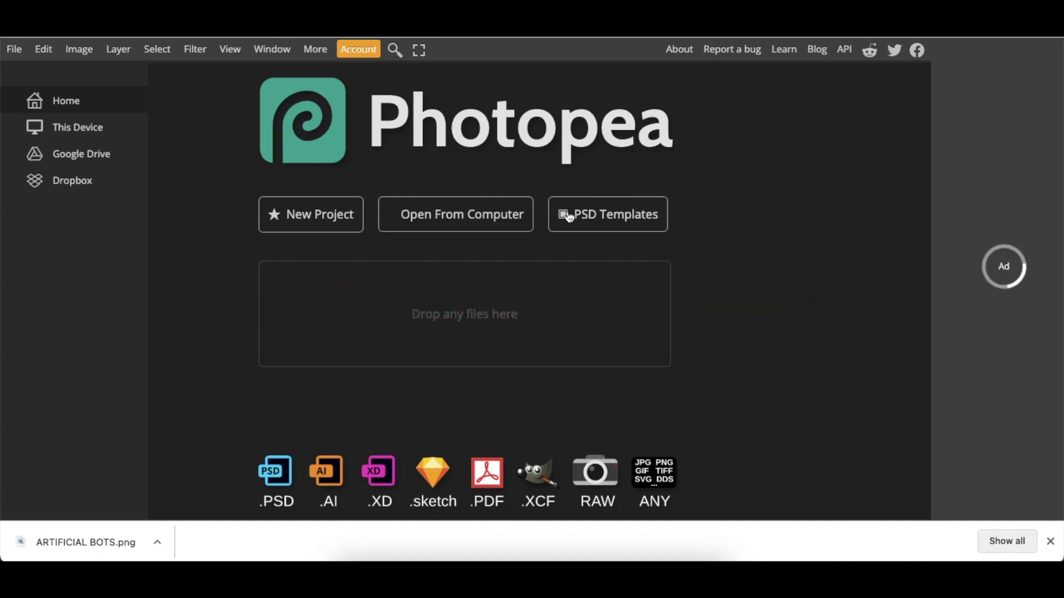
# Step: Open the Paper Pressed PSD placeholder, hide the old logo, and drop in ARTIFICIAL BOTS.png
pyautogui.click(470, 215)
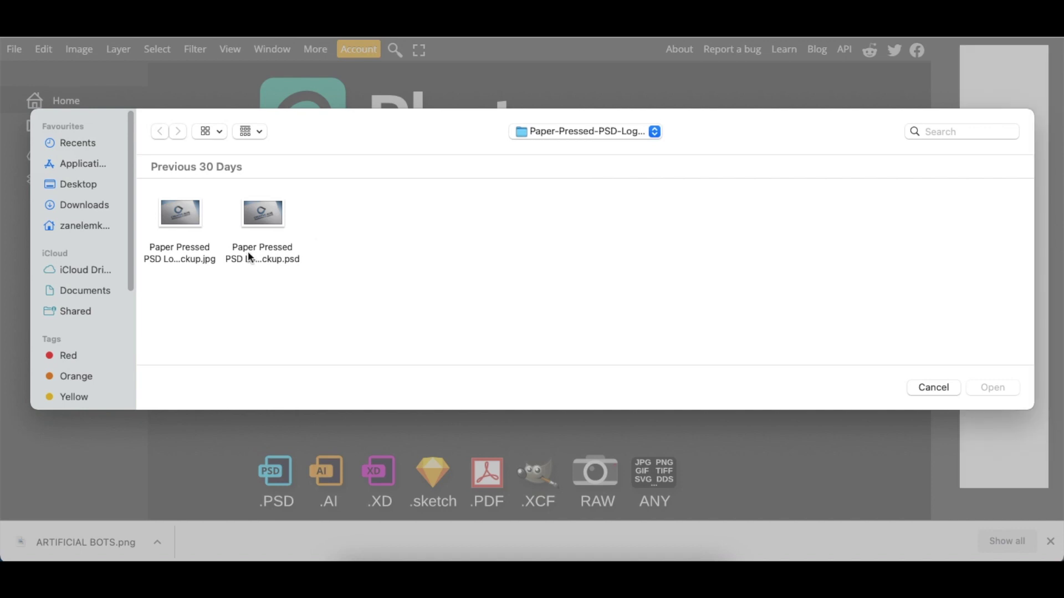
pyautogui.doubleClick(251, 248)
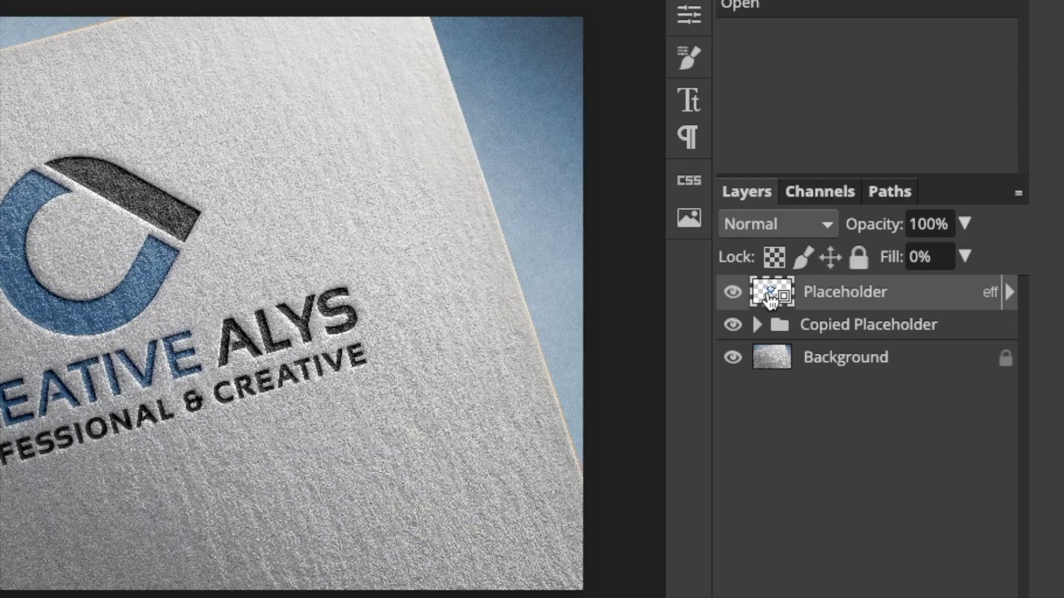
pyautogui.doubleClick(769, 298)
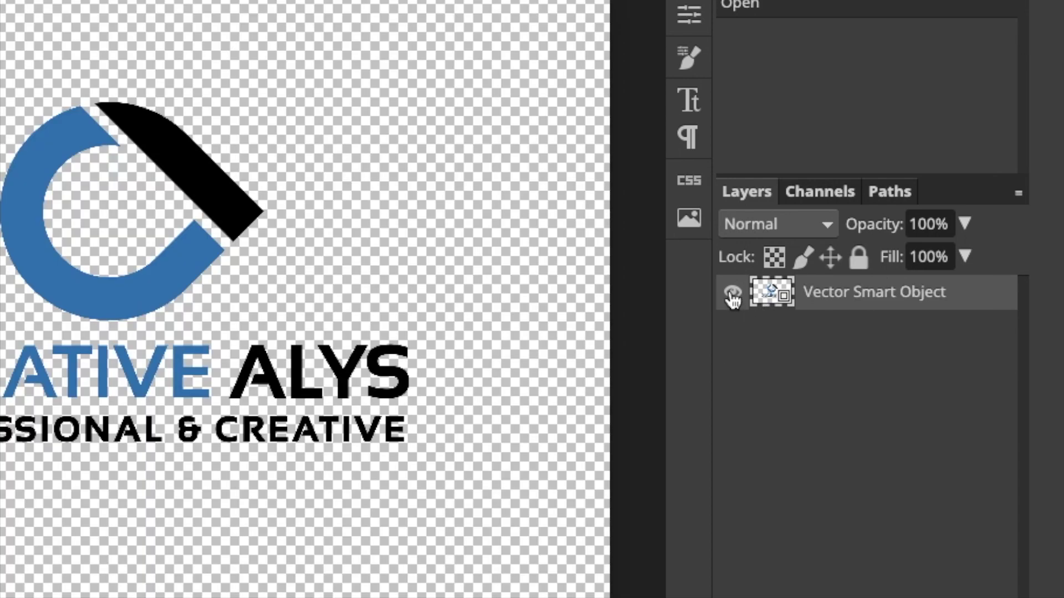
pyautogui.click(732, 294)
pyautogui.moveTo(83, 543); pyautogui.dragTo(239, 482)
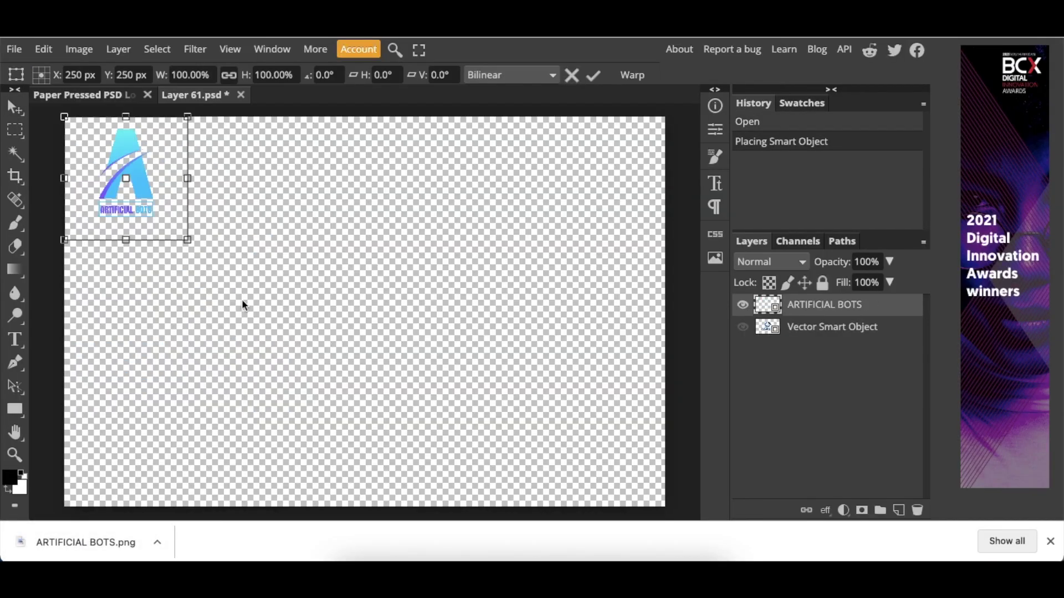
# Step: Enlarge the placed logo to fill the placeholder, save the smart object, and view the updated Paper Pressed mockup
pyautogui.moveTo(189, 241); pyautogui.dragTo(504, 506)
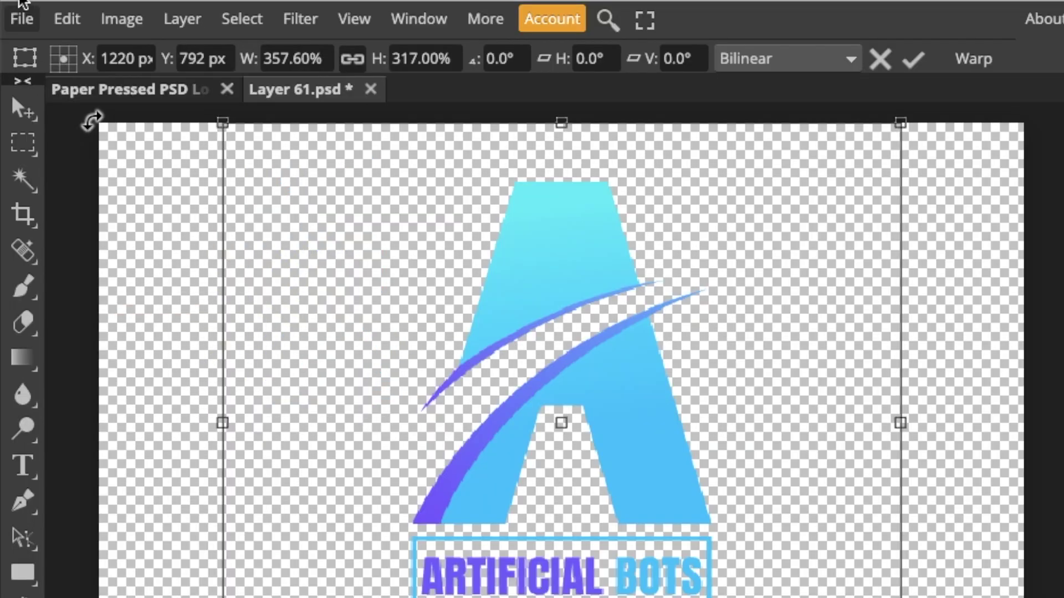
pyautogui.click(23, 18)
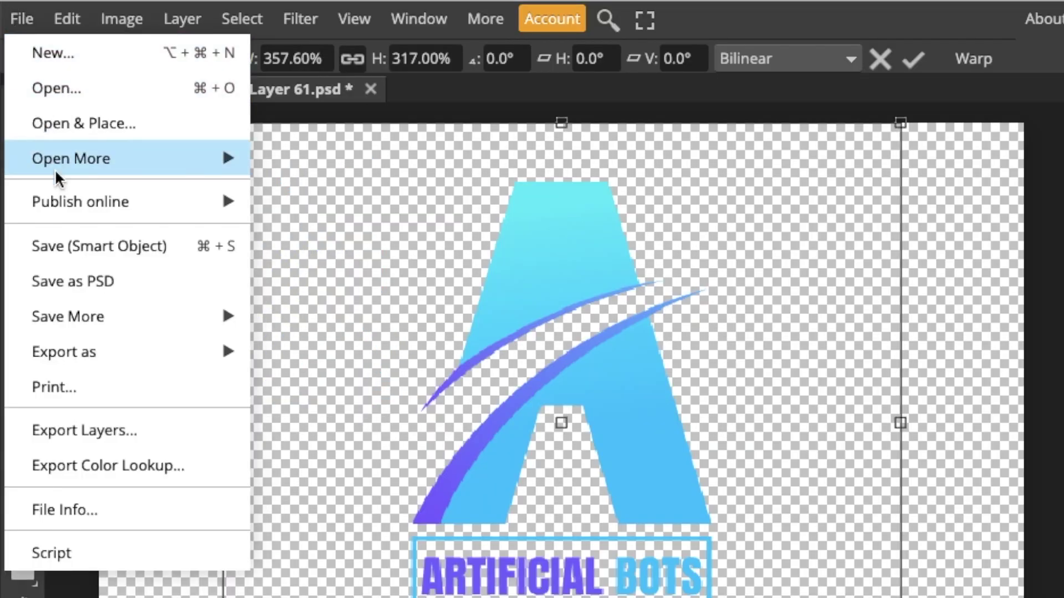
pyautogui.click(82, 246)
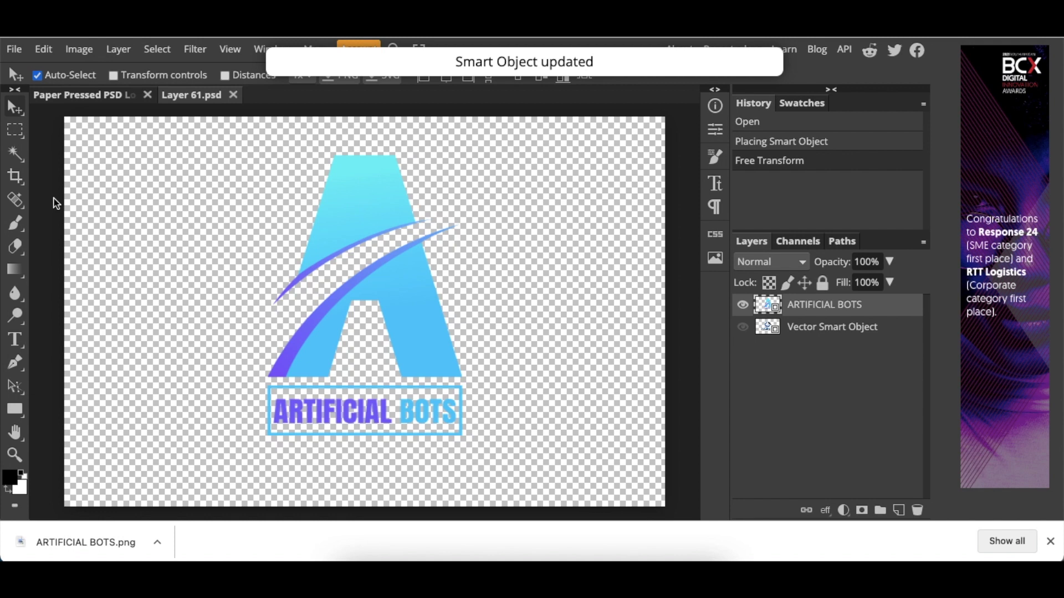
pyautogui.click(84, 99)
# Step: Export the finished mockup as a 2300 × 1472 px PNG at 100% quality
pyautogui.click(14, 49)
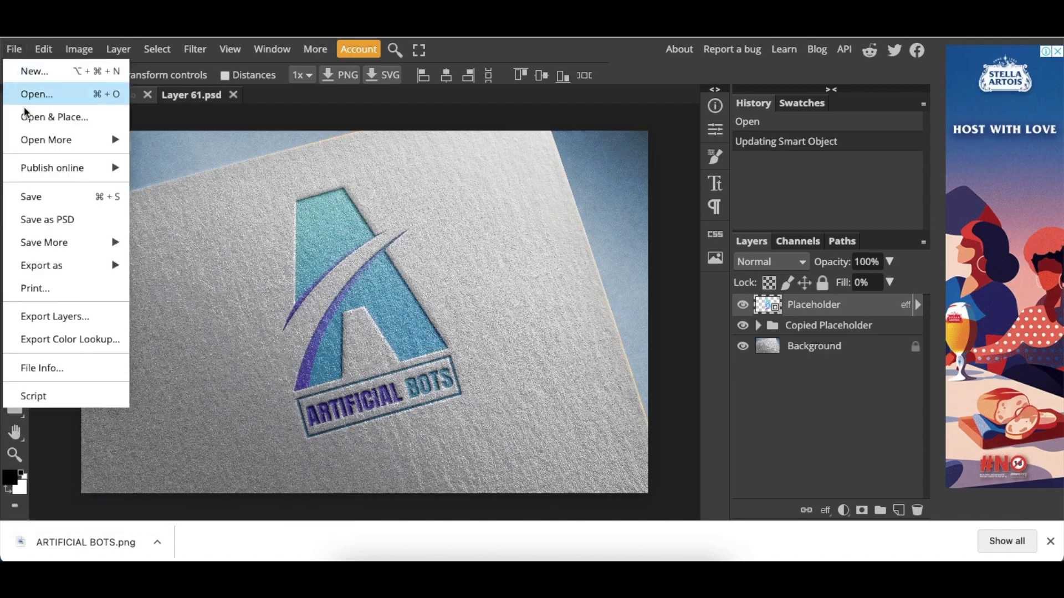
pyautogui.moveTo(69, 264)
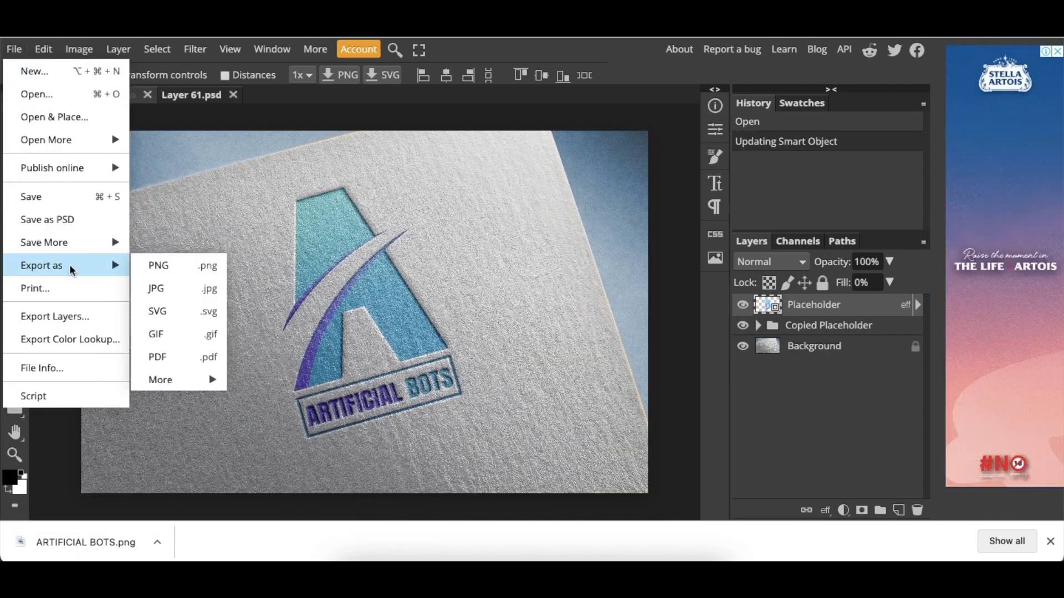
pyautogui.click(161, 266)
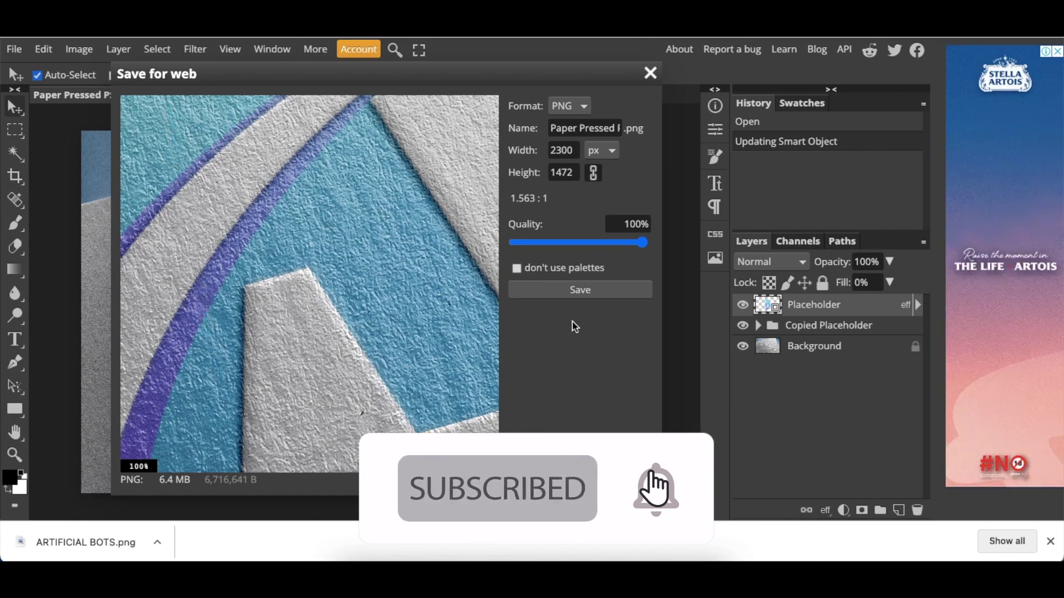
pyautogui.click(580, 290)
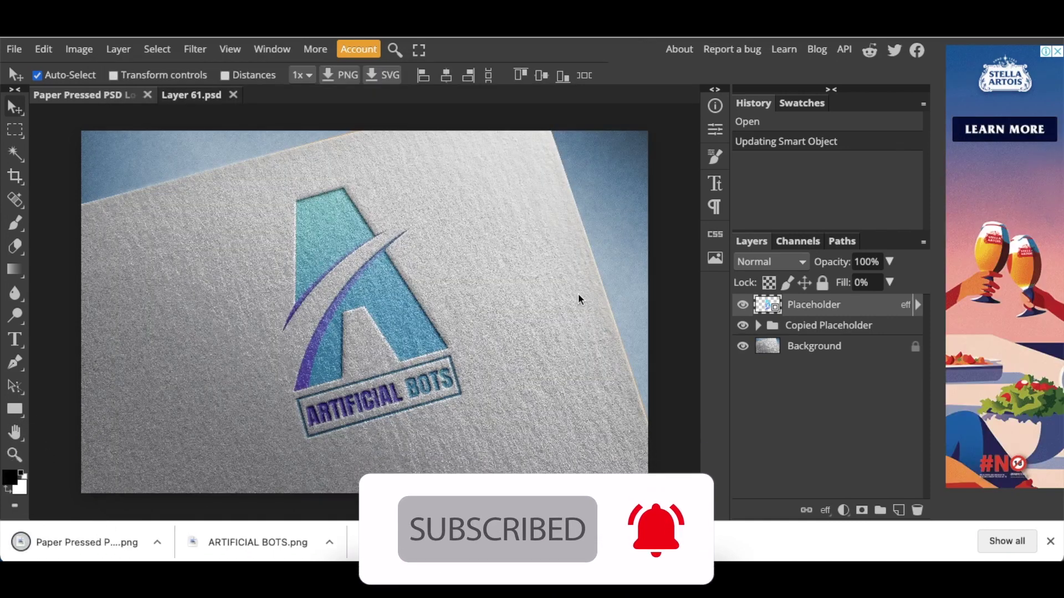